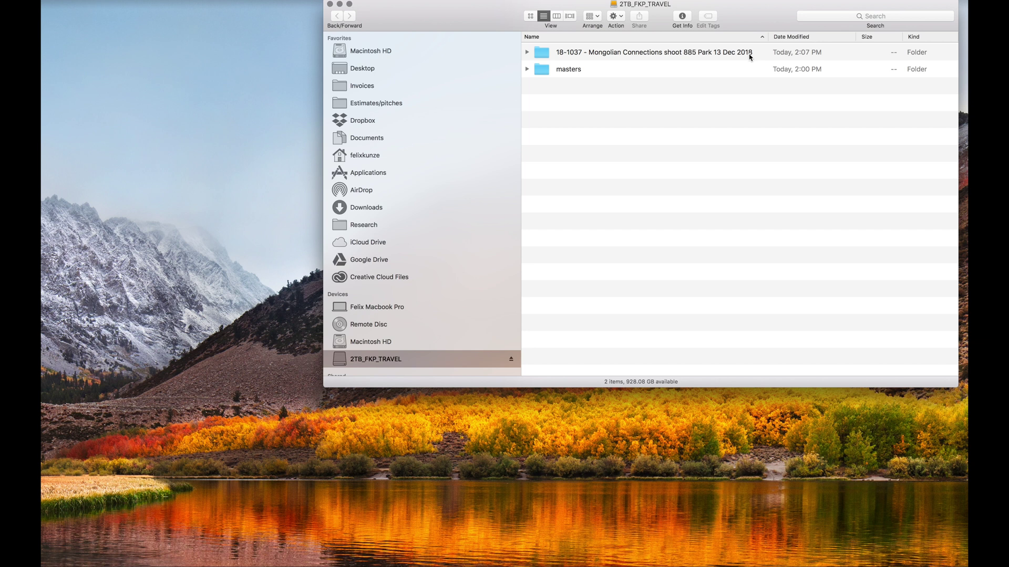
Open the Mongolian Connections shoot folder and its capture subfolder, look through the NEF files, and return to the shoot folder
double_click(725, 54)
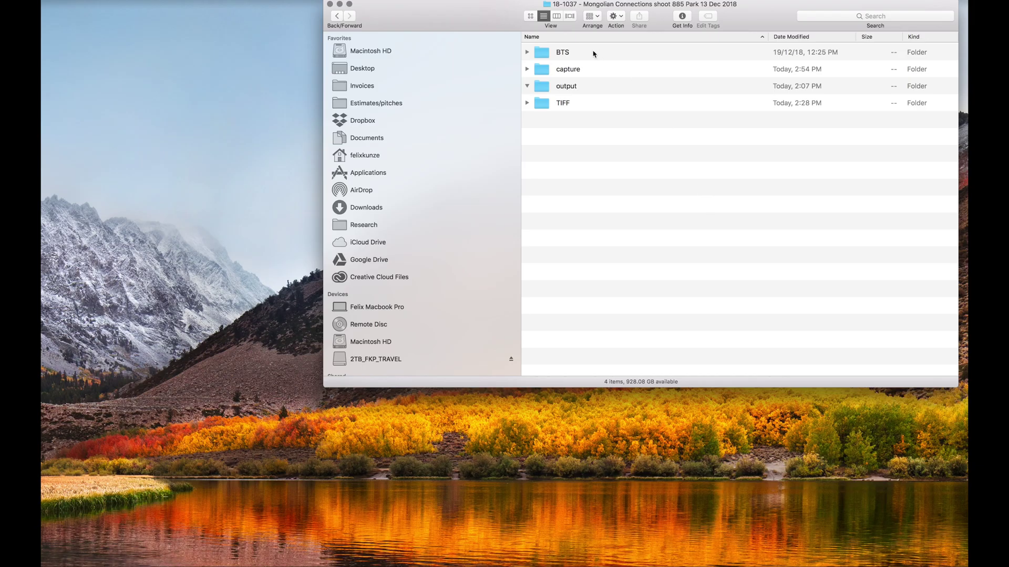
click(582, 68)
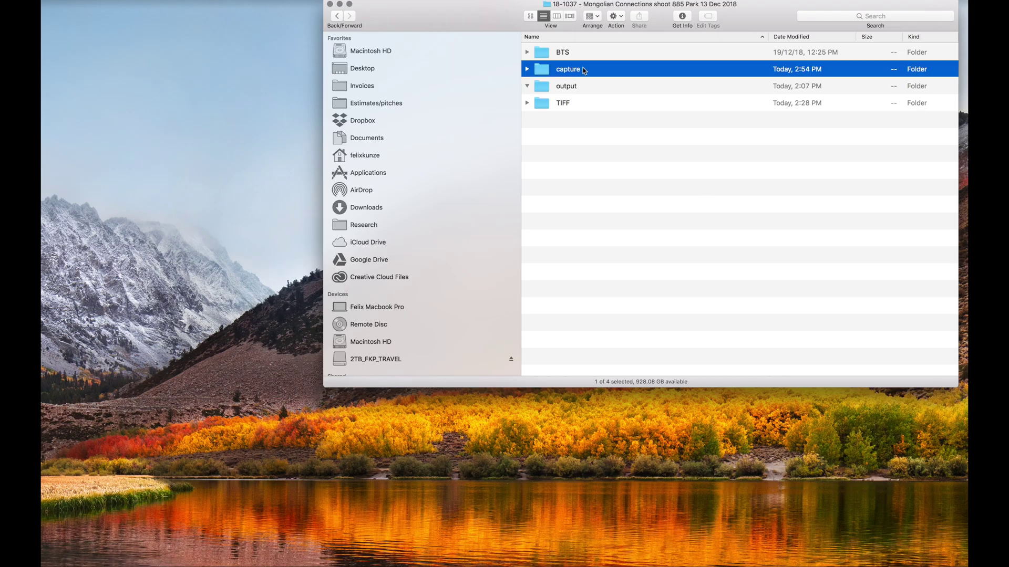
double_click(540, 71)
scroll(600, 215, down, 5)
scroll(600, 215, down, 20)
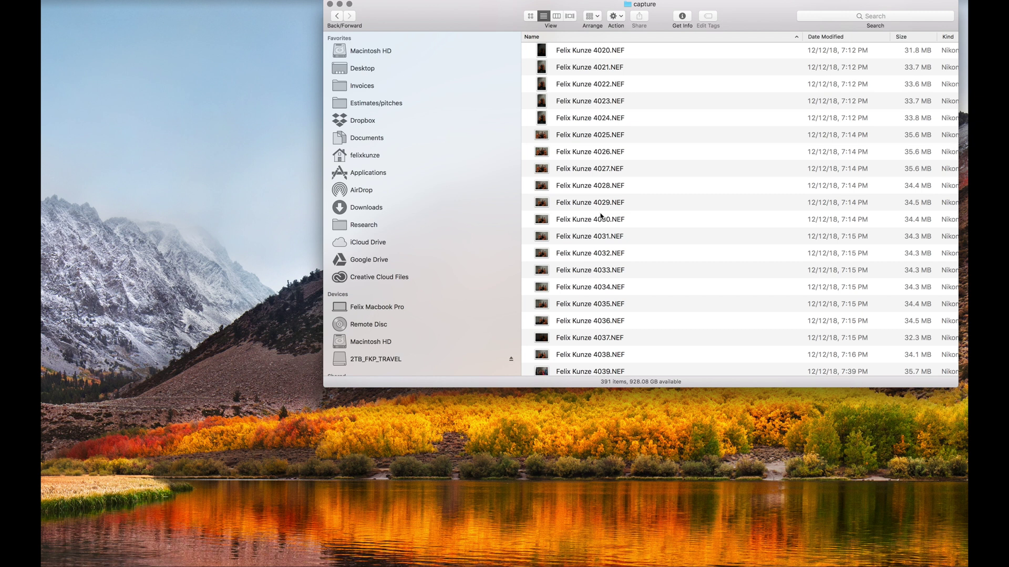
scroll(601, 215, up, 20)
scroll(600, 215, up, 5)
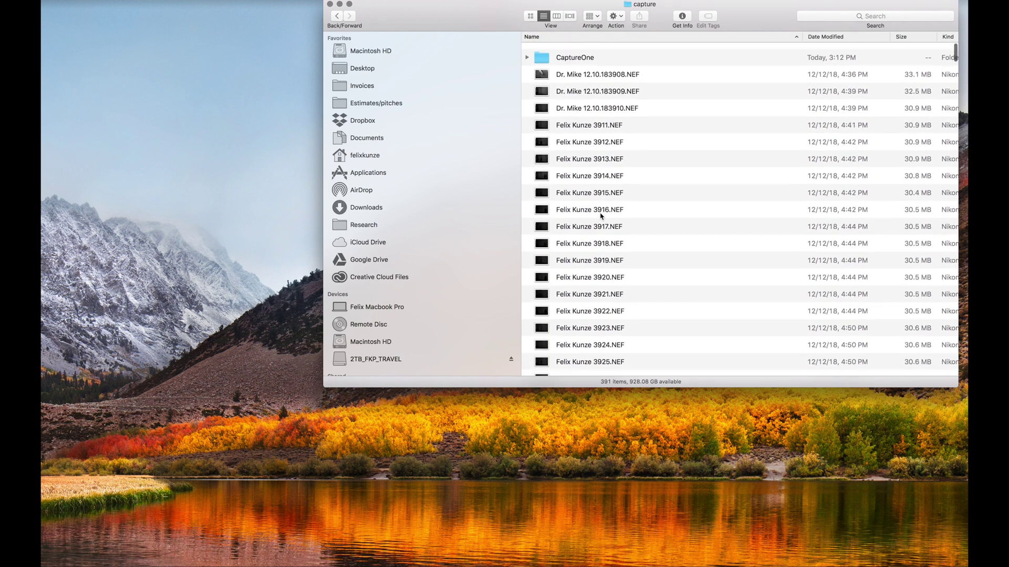
scroll(600, 215, down, 5)
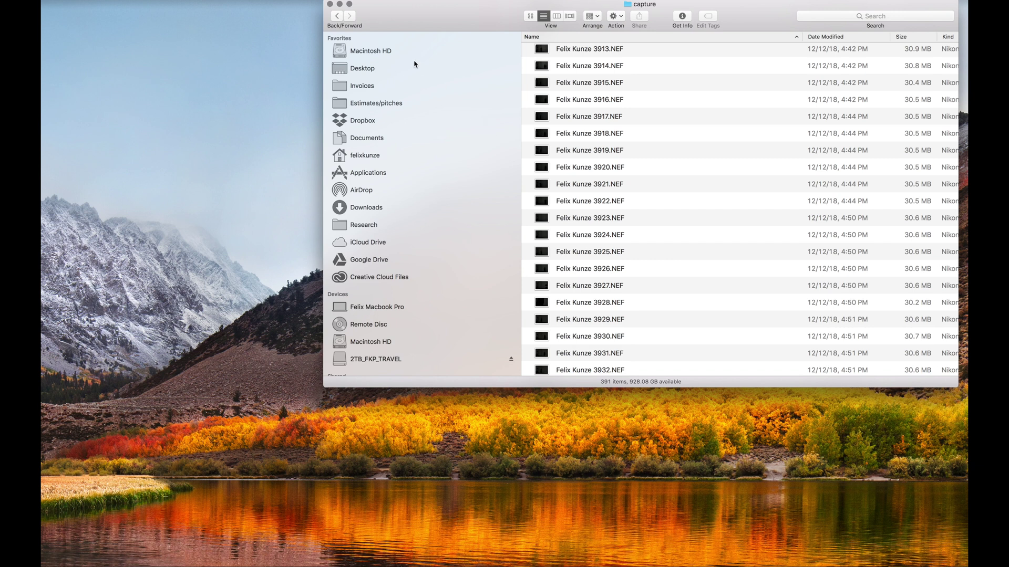
click(336, 17)
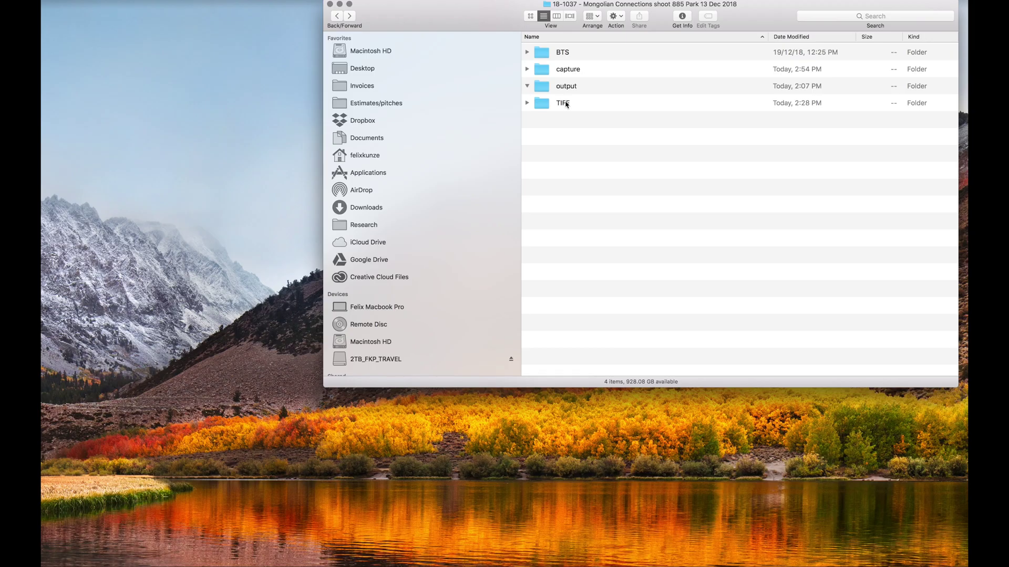
Open the TIFF subfolder to view the exported files, and return to the shoot folder
click(566, 104)
double_click(565, 105)
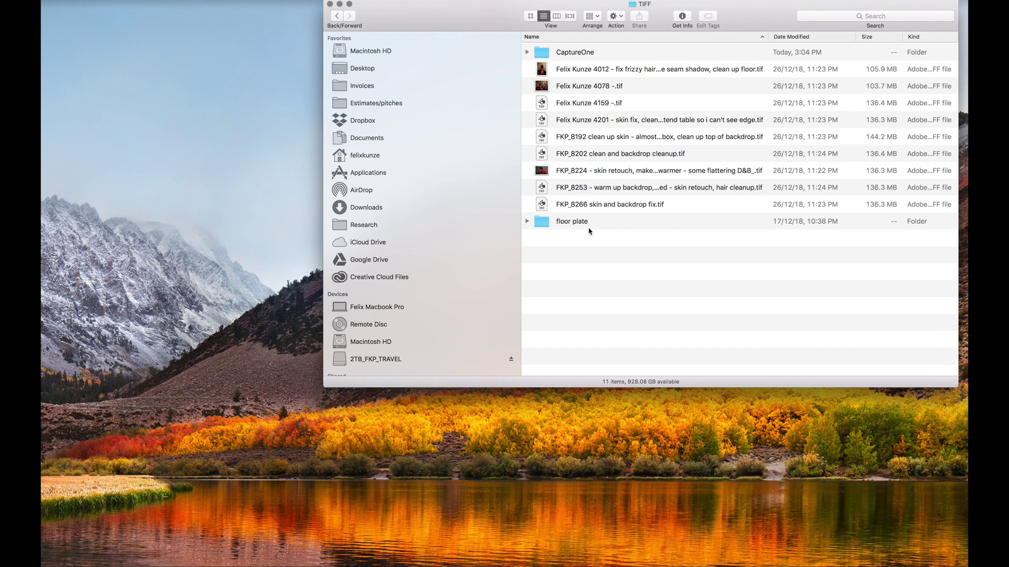
click(337, 15)
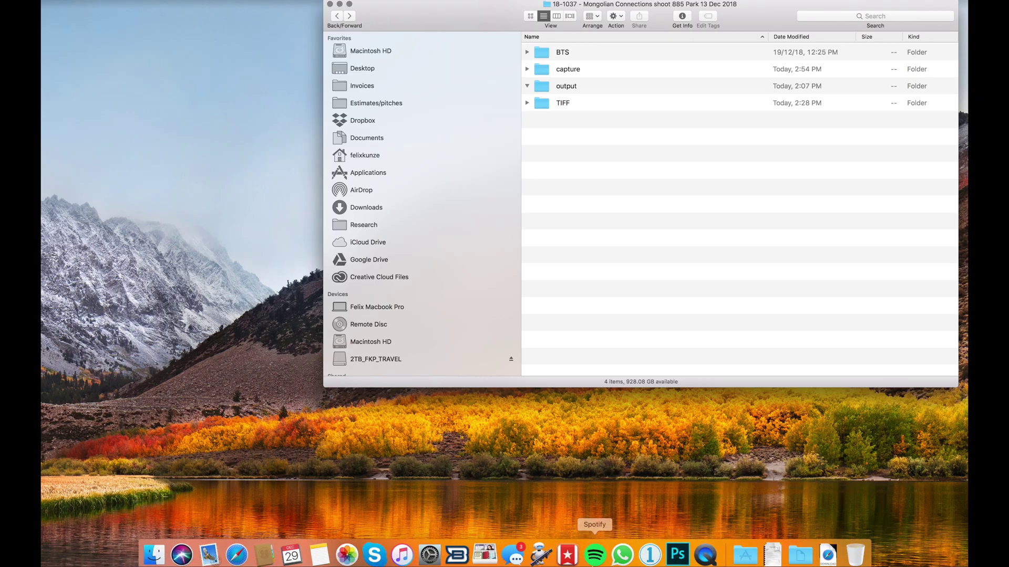
Switch to Capture One and show all images, unfiltered, from the Mongolian Connections shoot's capture folder on the 2TB_FKP_TRAVEL drive
click(649, 550)
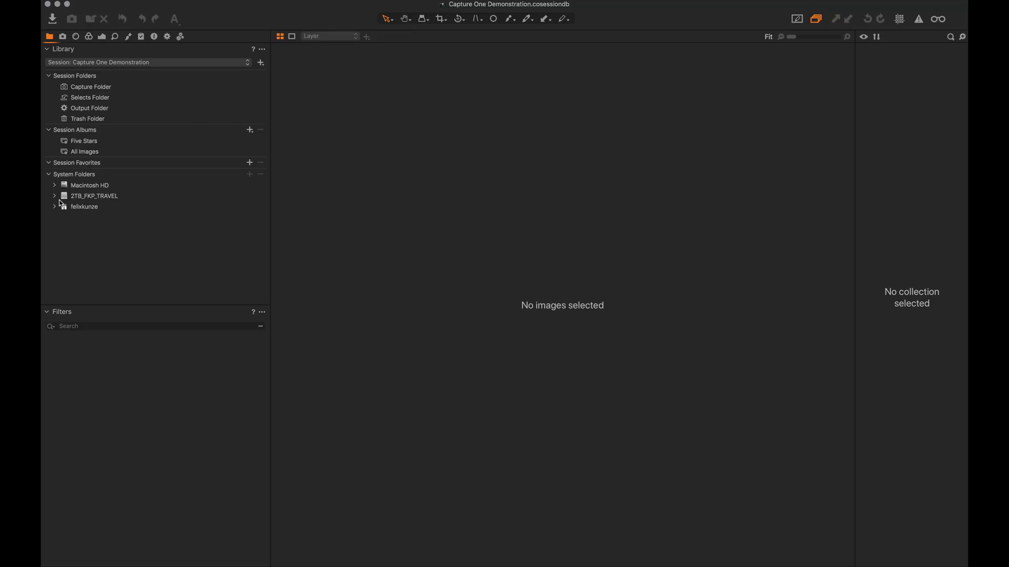
click(55, 196)
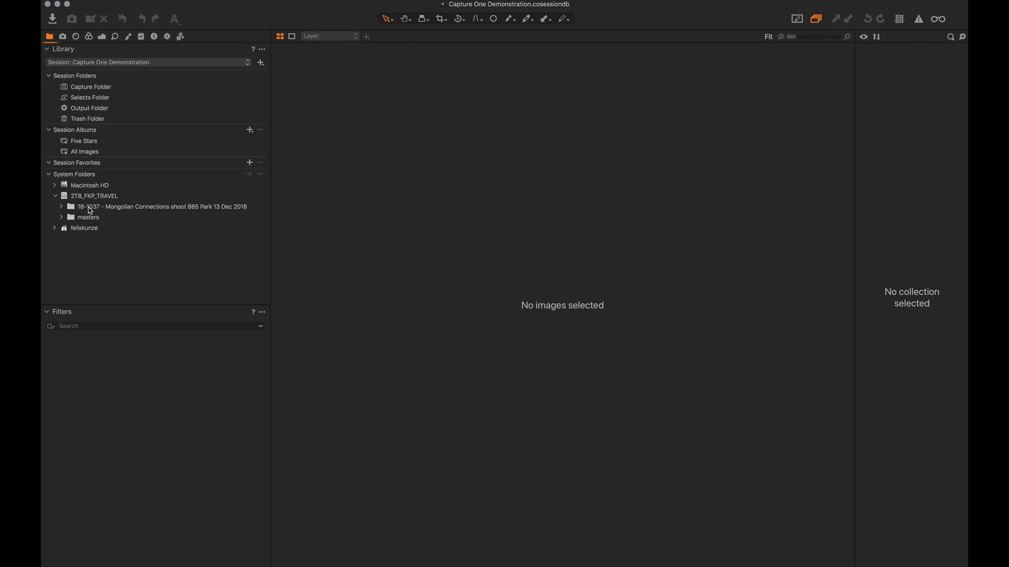
click(62, 207)
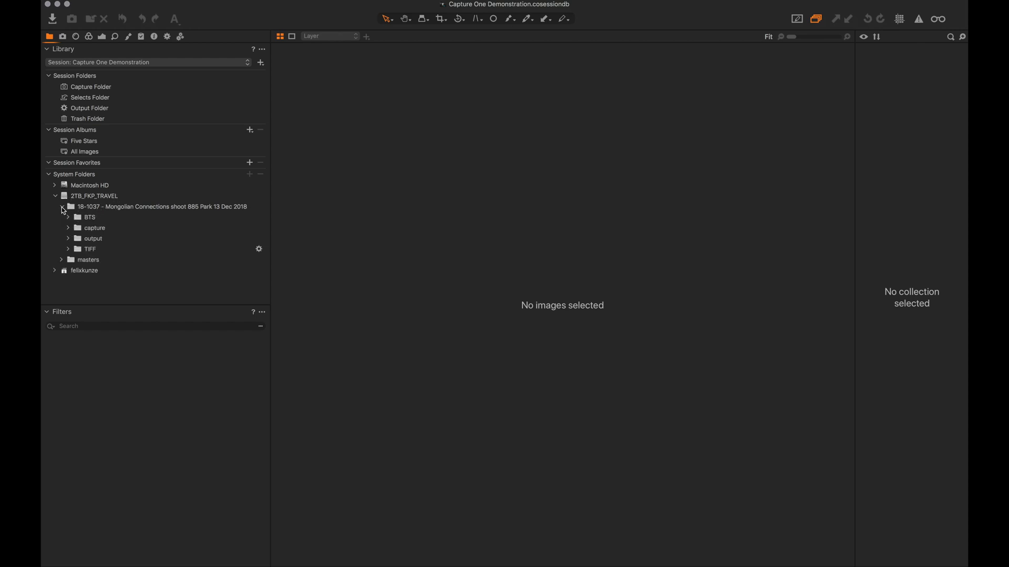
click(91, 232)
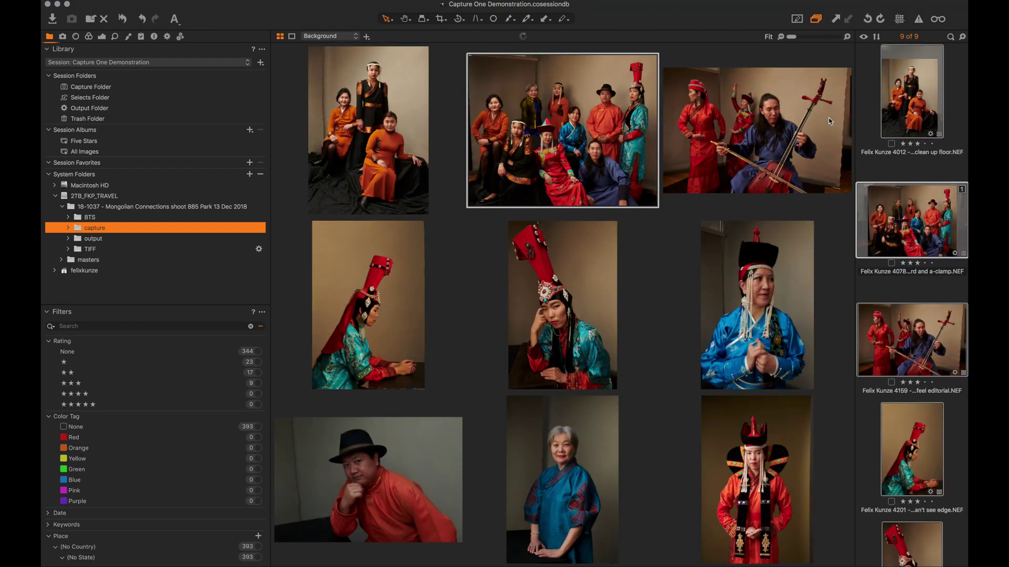
click(949, 37)
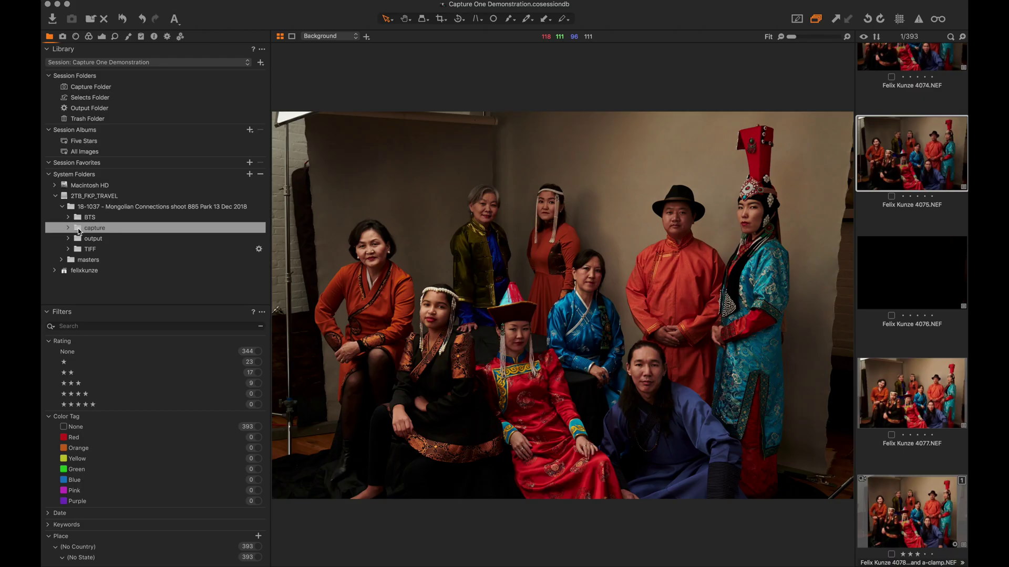
Switch to Finder, examine the .cos files in Settings110 within the capture folder's CaptureOne subfolder, and go back out of CaptureOne
key(super+Tab)
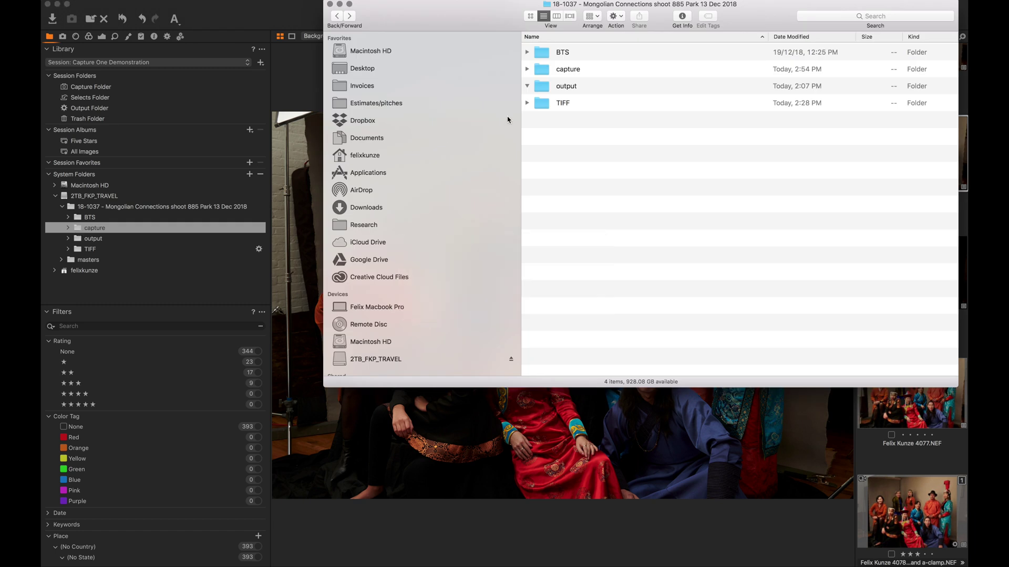
double_click(543, 76)
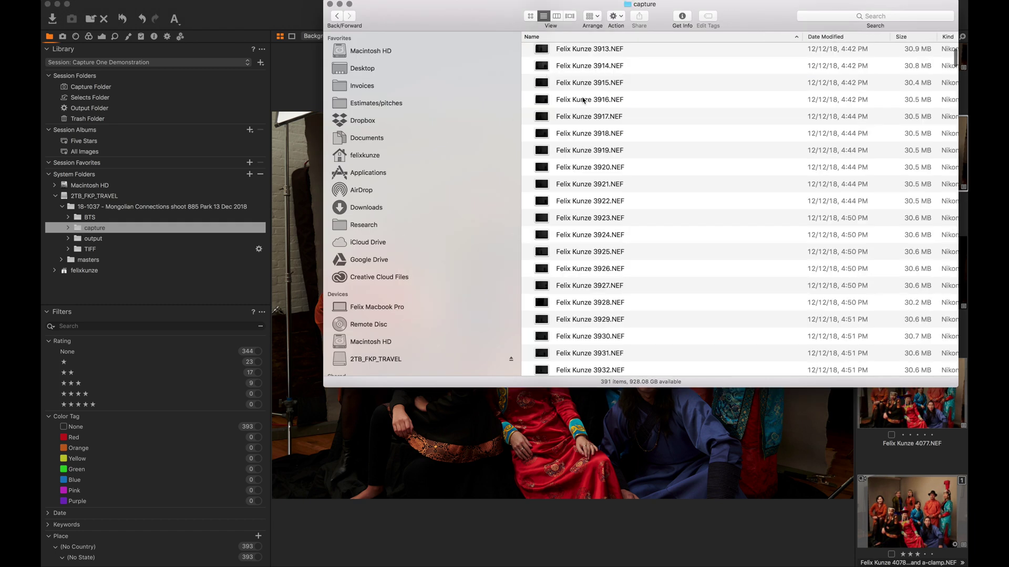
scroll(583, 99, up, 5)
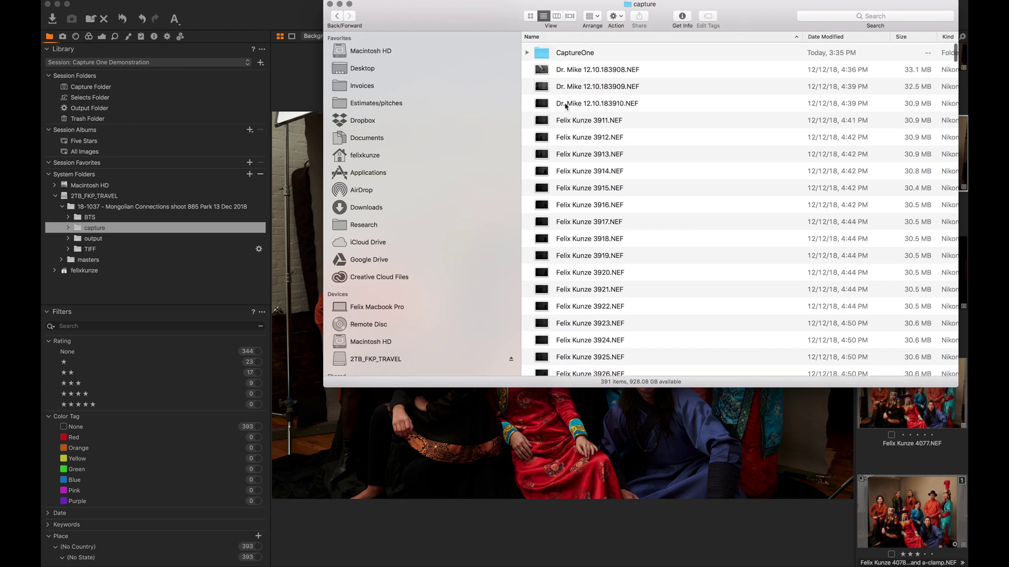
double_click(574, 52)
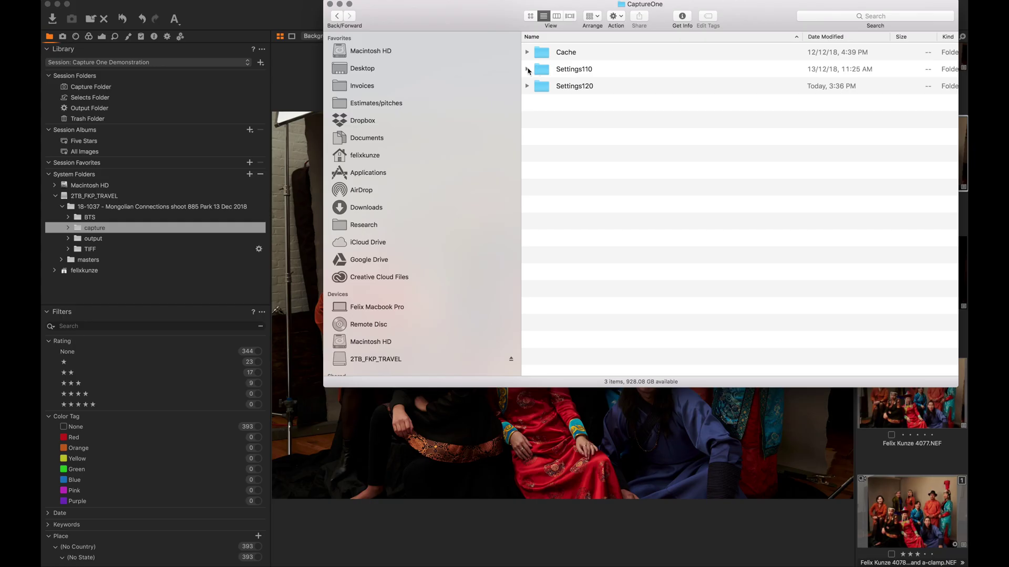
click(528, 69)
scroll(575, 150, down, 10)
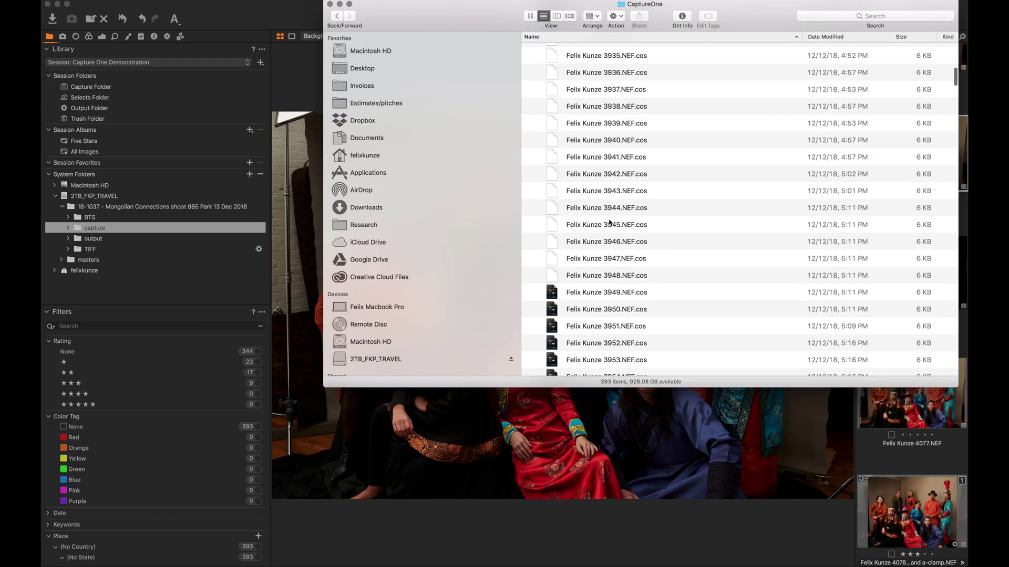
scroll(566, 133, up, 10)
click(526, 68)
click(337, 16)
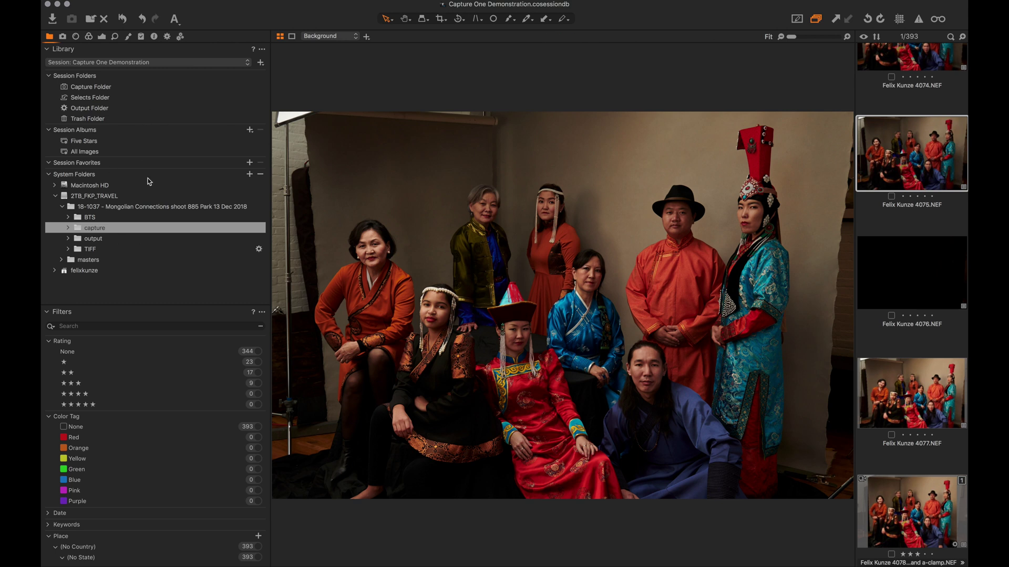
Narrow Capture One's Library tool area and the thumbnail browser to enlarge the image viewer
click(264, 161)
drag(264, 160, 146, 158)
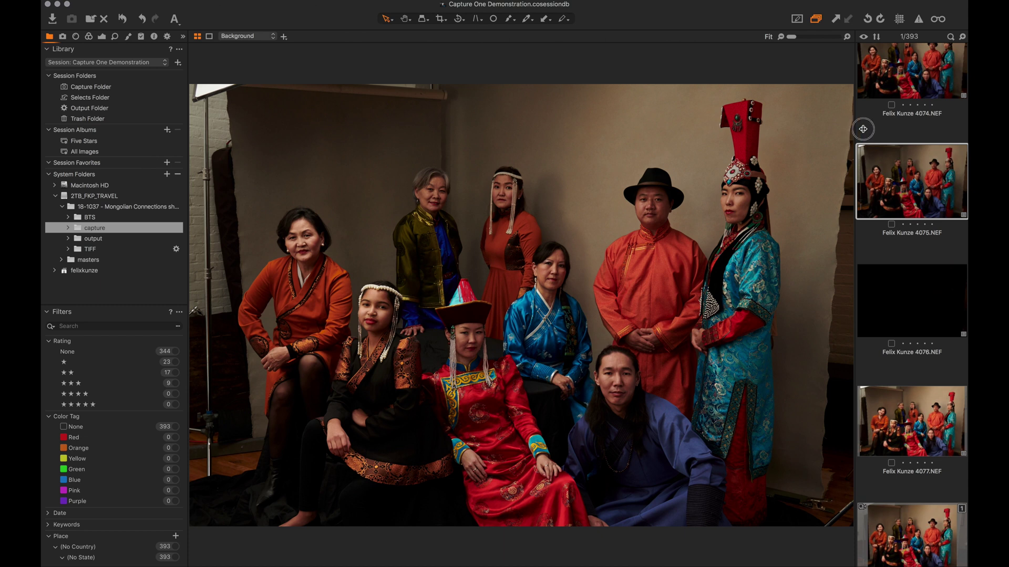
drag(856, 129, 898, 130)
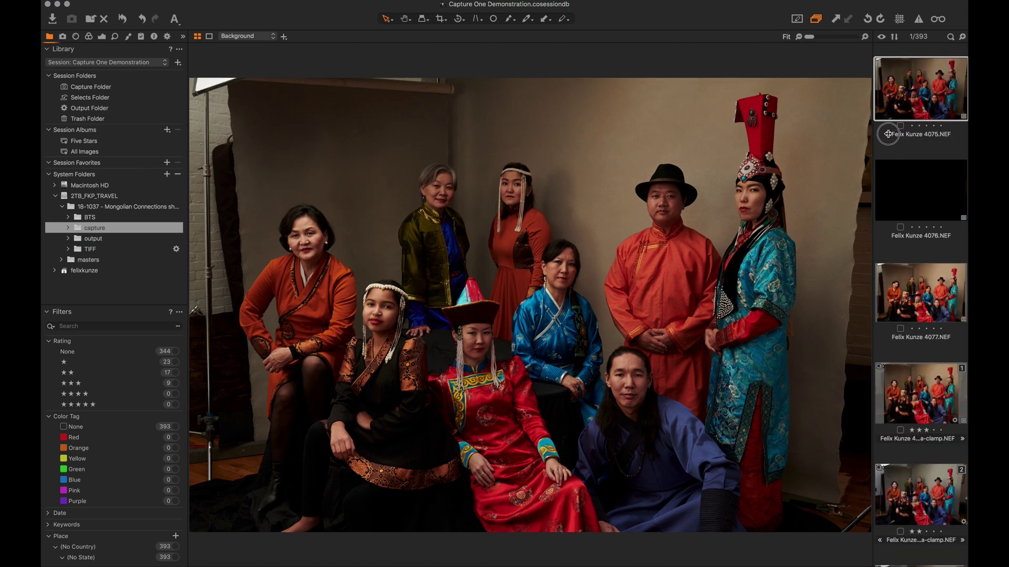
View group portrait 4077 and step through the neighbouring variants of image 4078
click(908, 296)
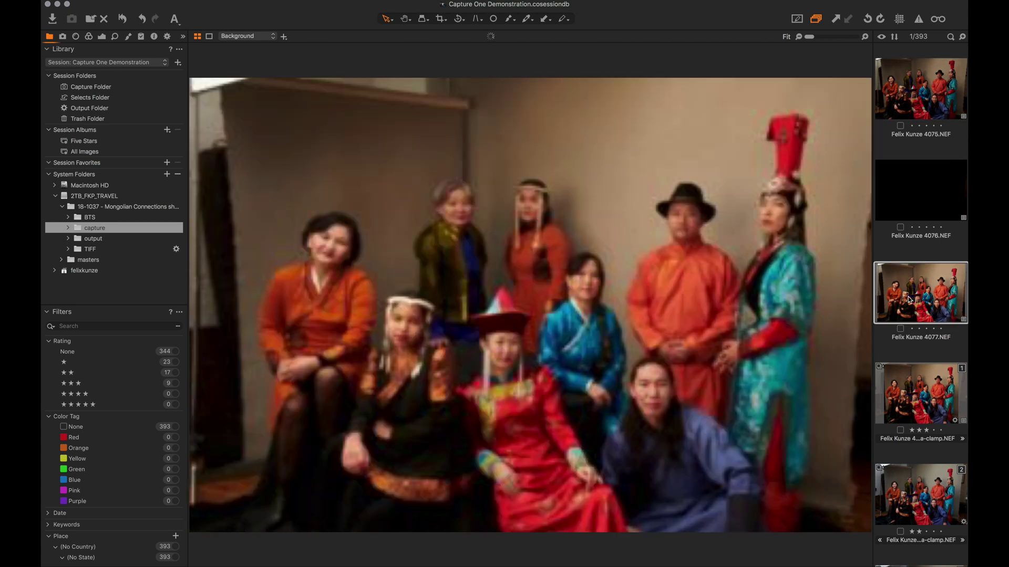
key(Down)
key(Up)
key(Up)
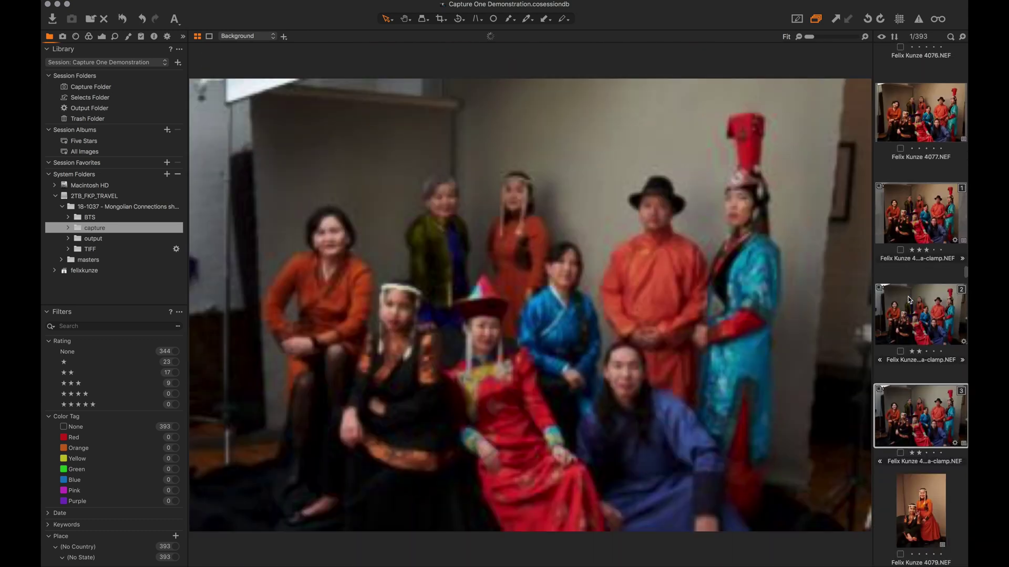
Filter the thumbnail browser to images rated three stars or higher
click(949, 38)
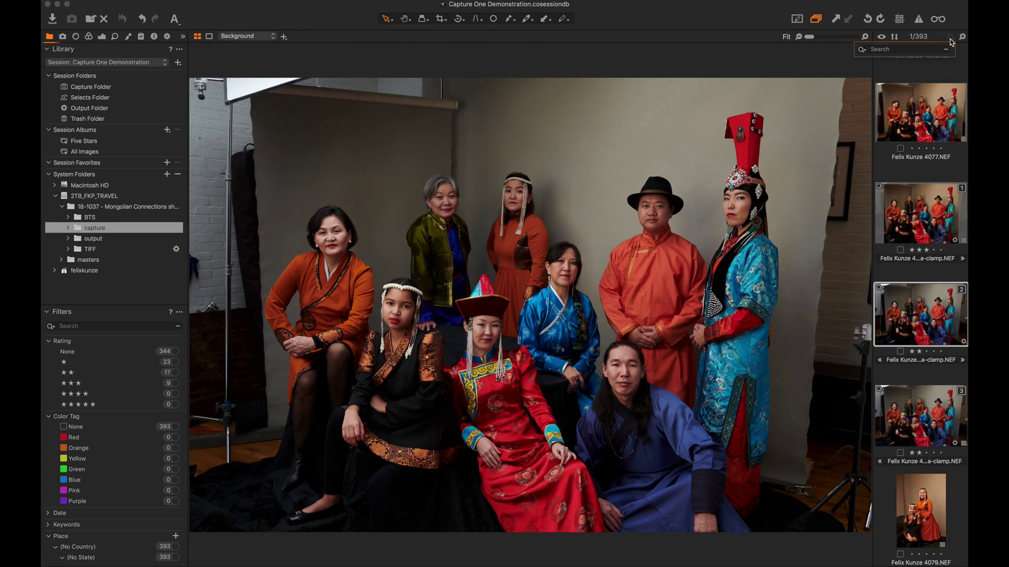
click(862, 49)
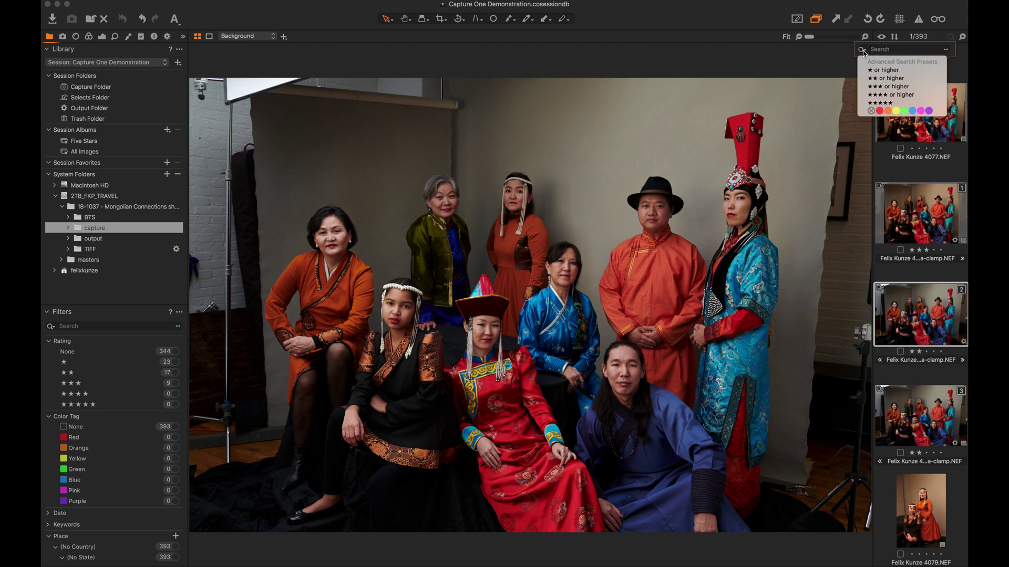
click(870, 86)
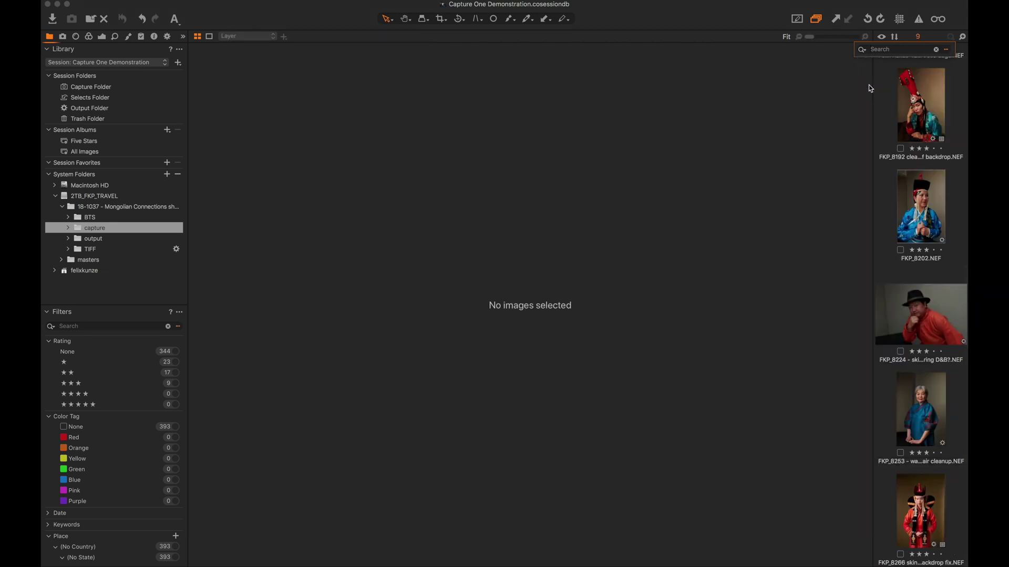
View the red-headdress portrait 8192, the group portrait 4078 and the musician image 4159 among the filtered photos
click(920, 102)
scroll(919, 102, up, 7)
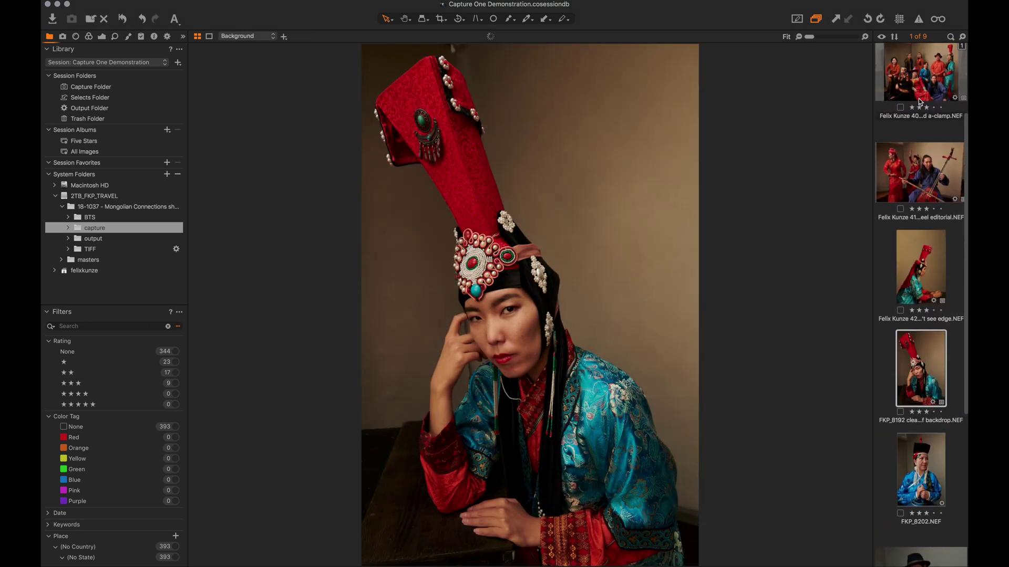
click(921, 101)
click(913, 200)
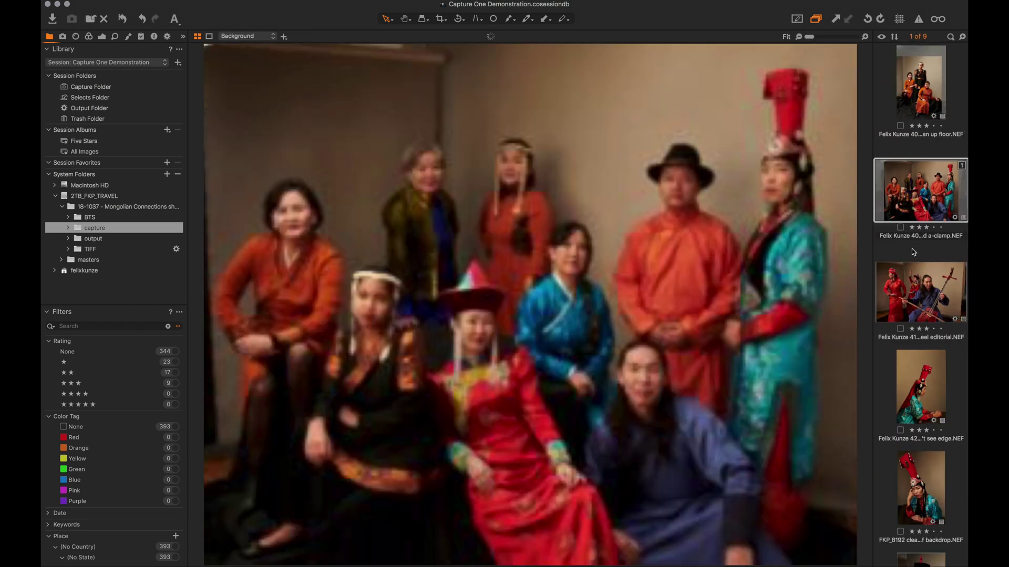
click(911, 308)
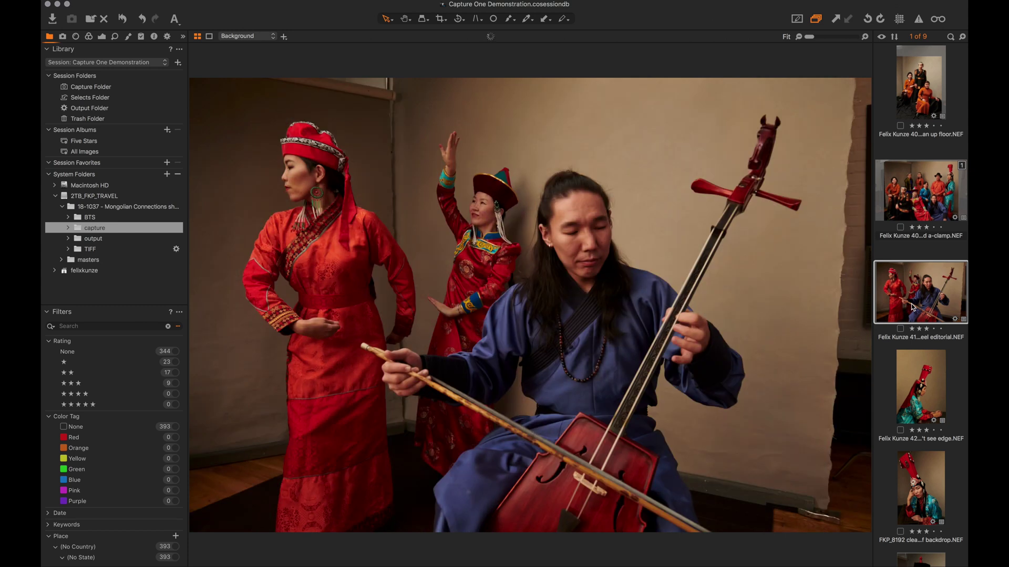
Widen the thumbnail browser so the long image file names are readable
double_click(913, 337)
drag(873, 323, 642, 315)
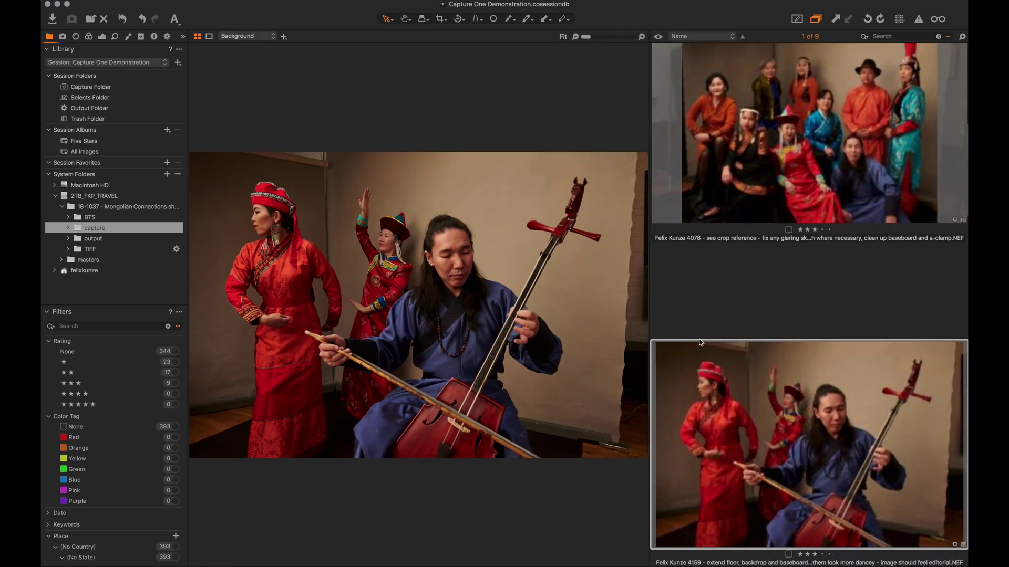
scroll(846, 460, down, 5)
Open the musician image 4159's file name to read its retouching notes, leave it unedited, and select group portrait 4078
click(917, 434)
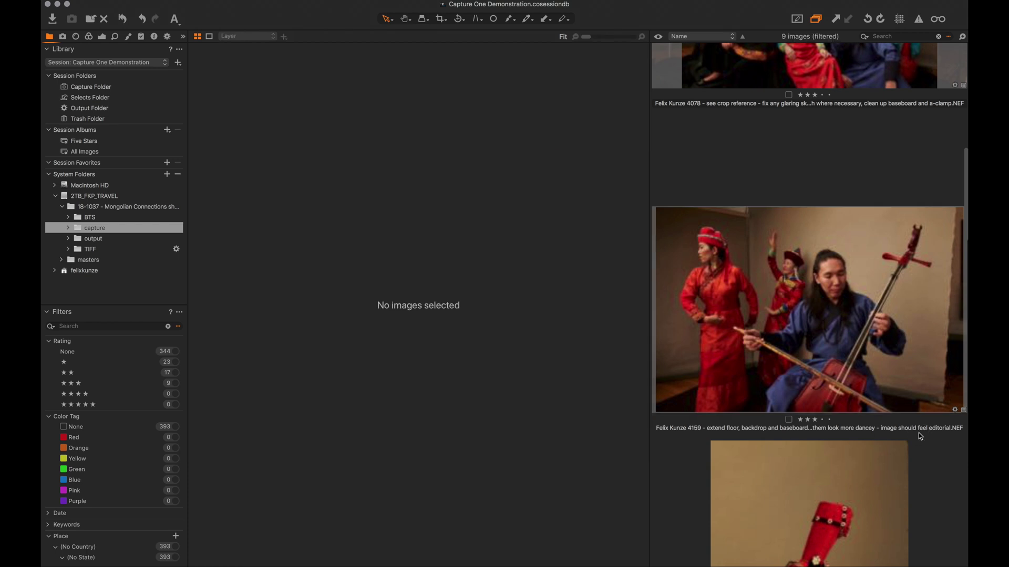
double_click(915, 429)
click(839, 431)
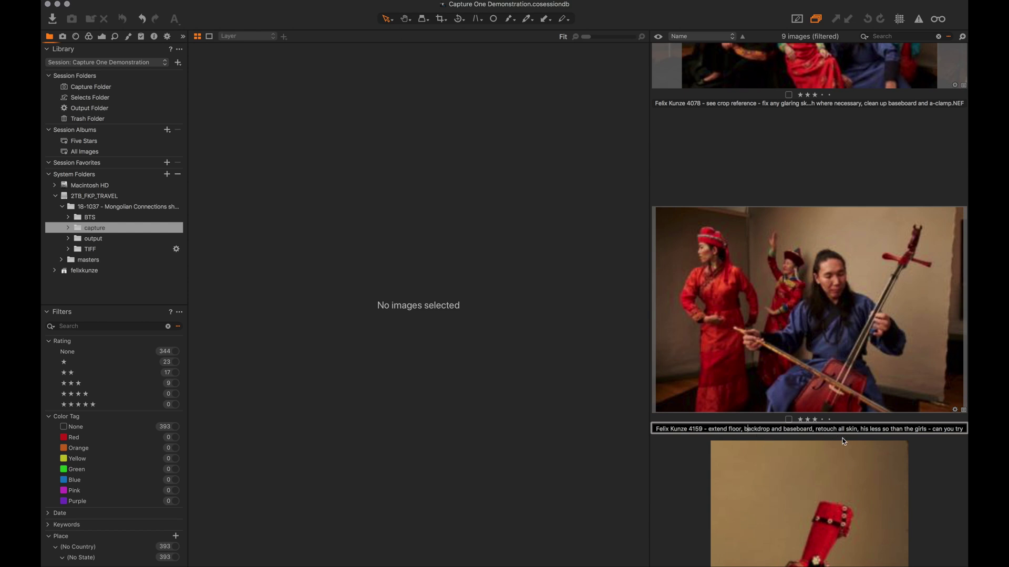
key(Return)
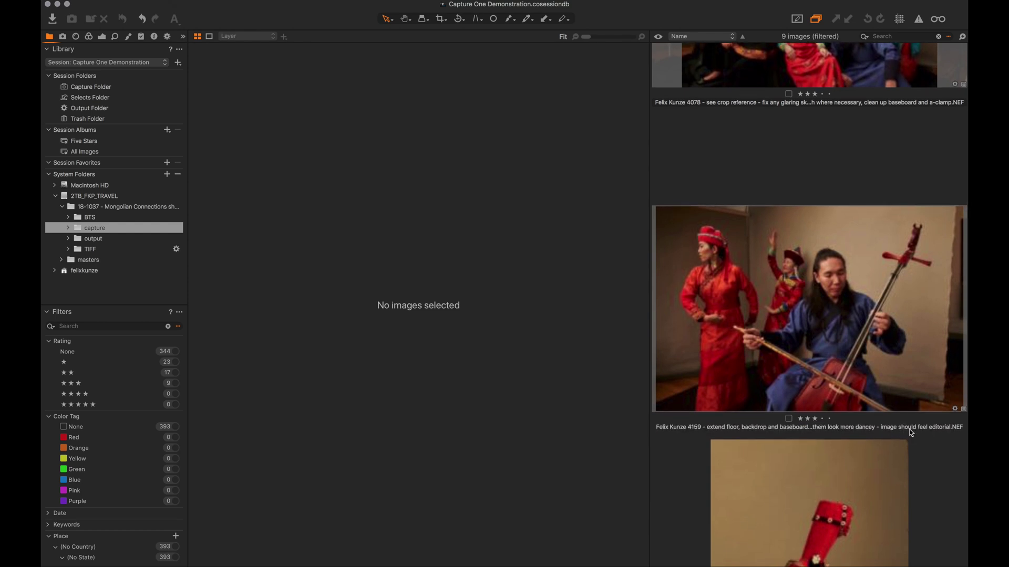
double_click(857, 427)
click(877, 428)
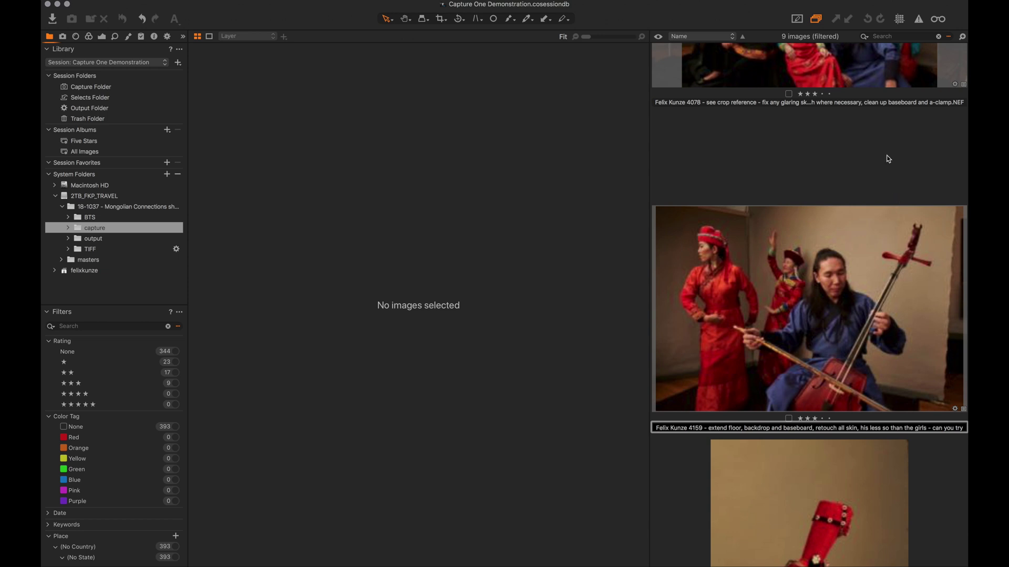
click(864, 79)
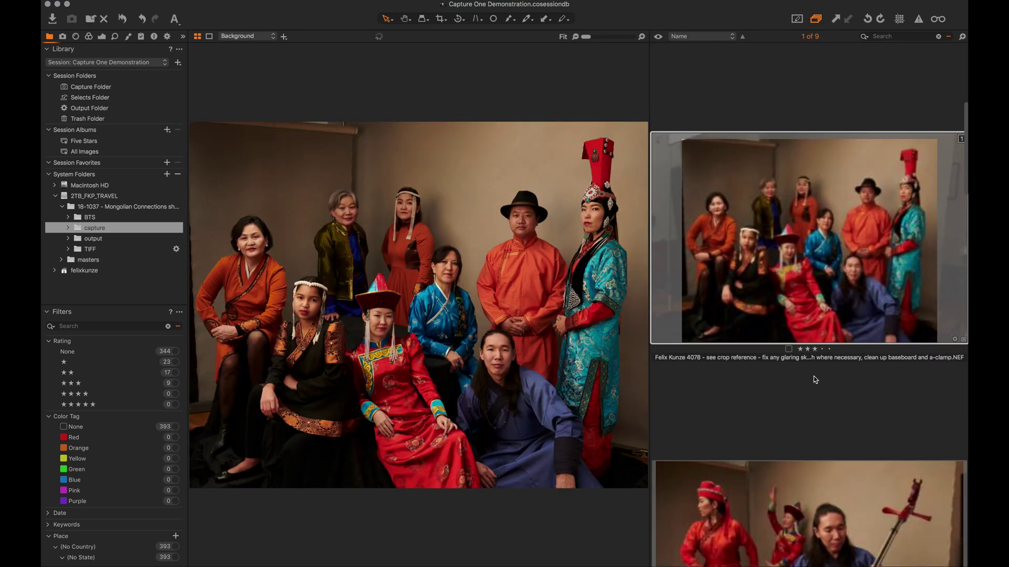
View the musician image 4159, and narrow the thumbnail browser to enlarge the viewer on the uncropped group portrait variant
click(799, 503)
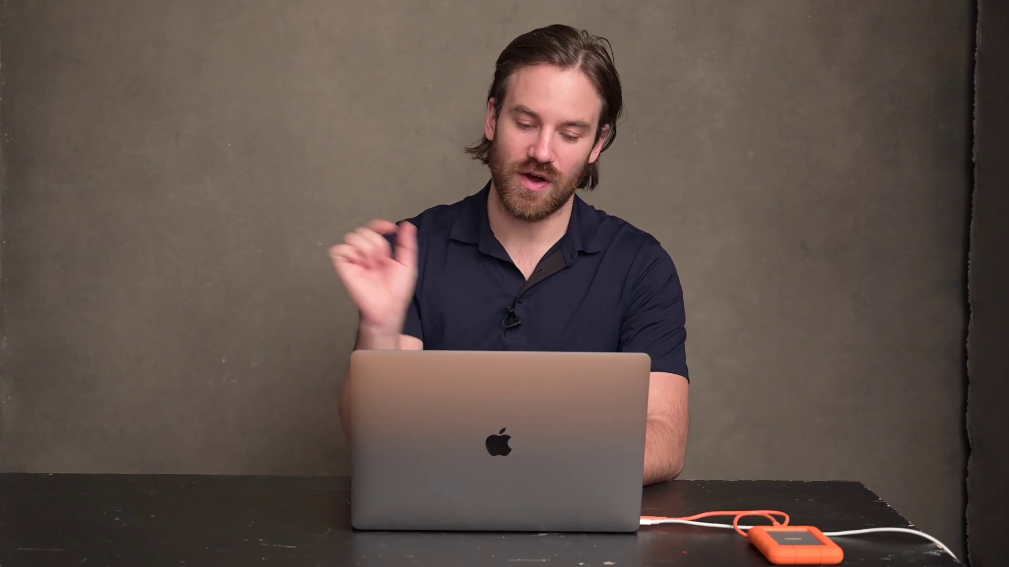
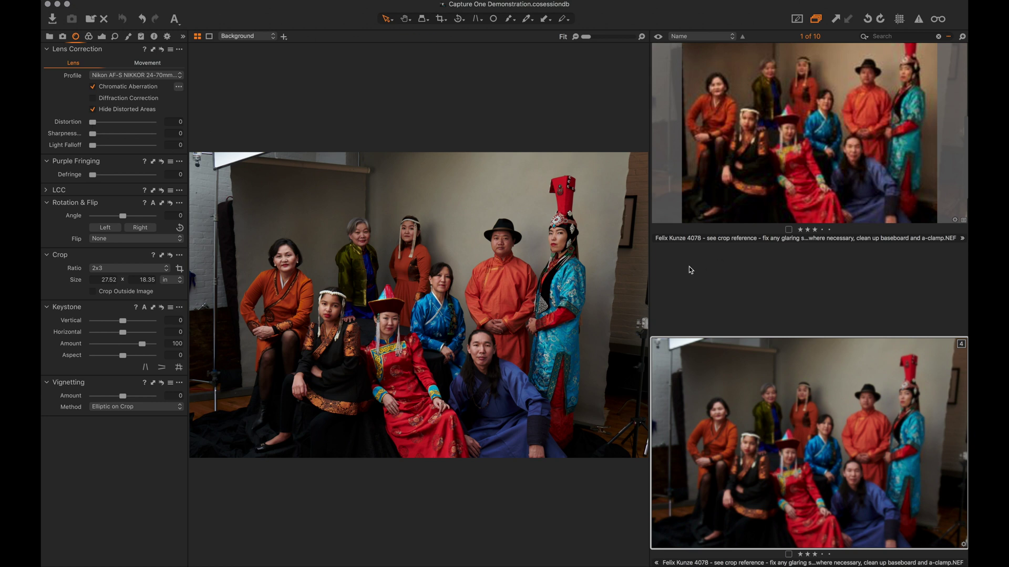
drag(648, 277, 902, 304)
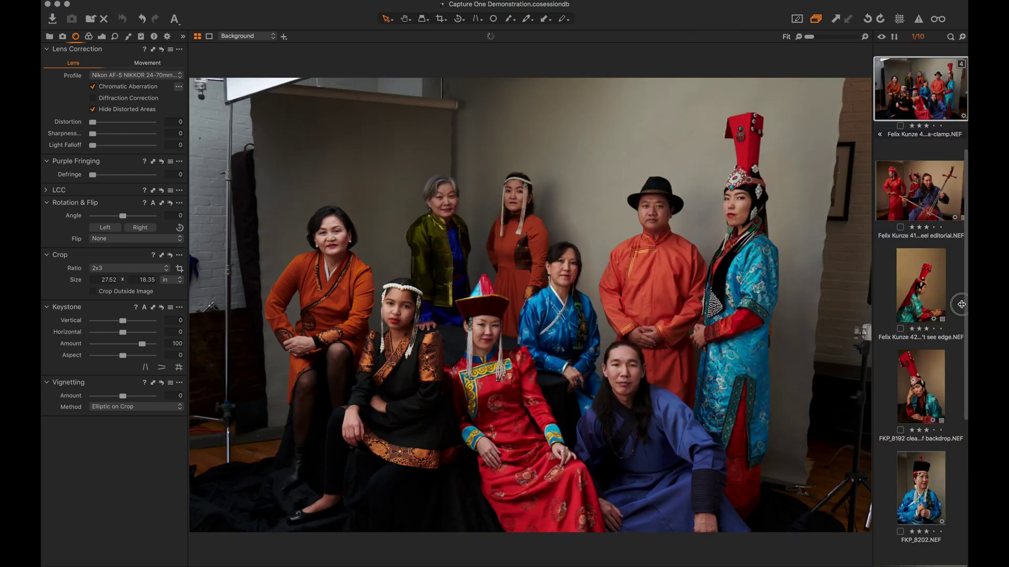
Set the lens distortion correction of the uncropped group portrait variant to 120
click(93, 123)
drag(93, 124, 172, 122)
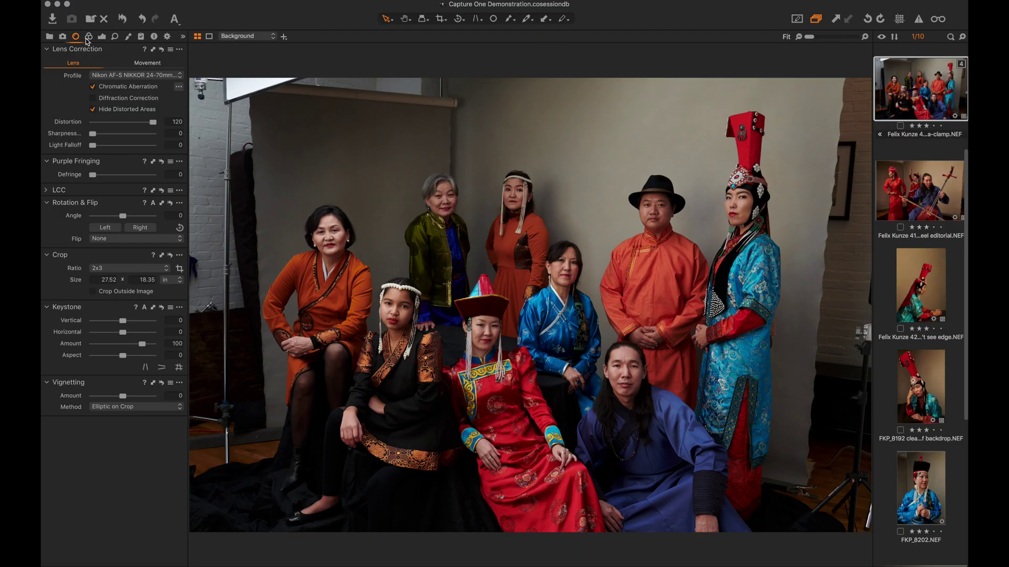
Compare the exposure, clarity and film grain settings of the graded group portrait 4078 with those of its uncropped variant
click(88, 36)
click(102, 37)
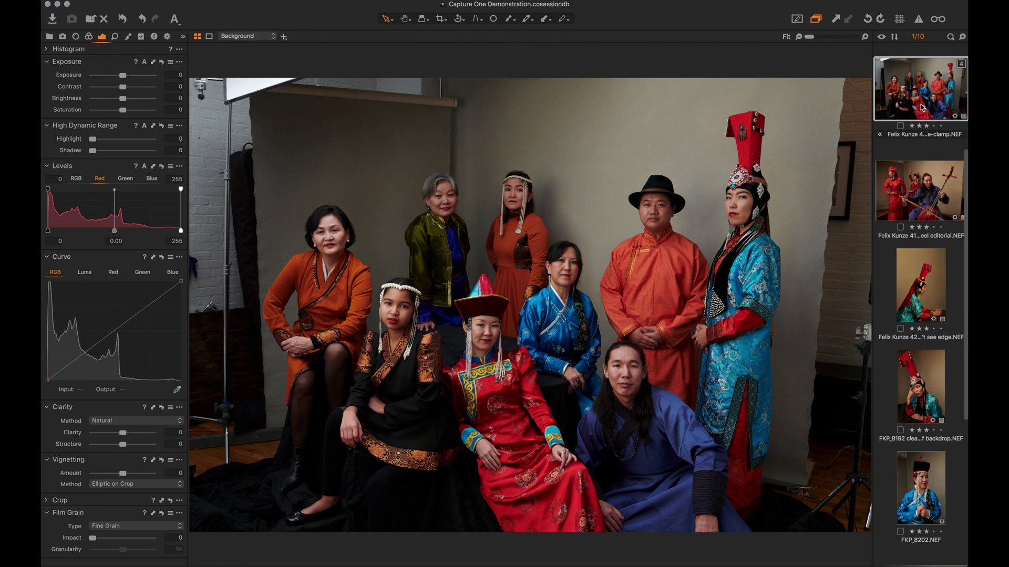
scroll(920, 140, up, 3)
click(921, 139)
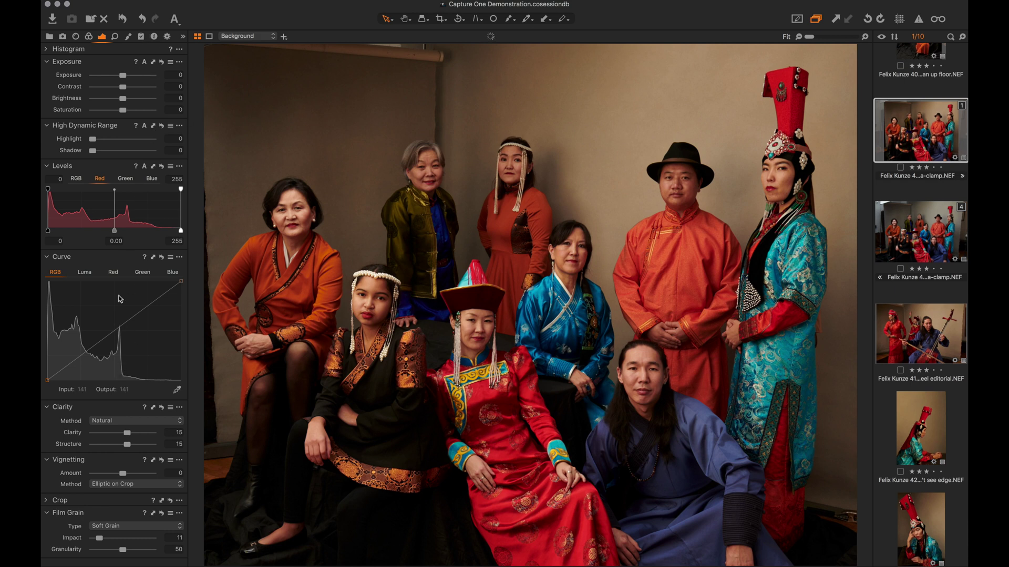
click(935, 239)
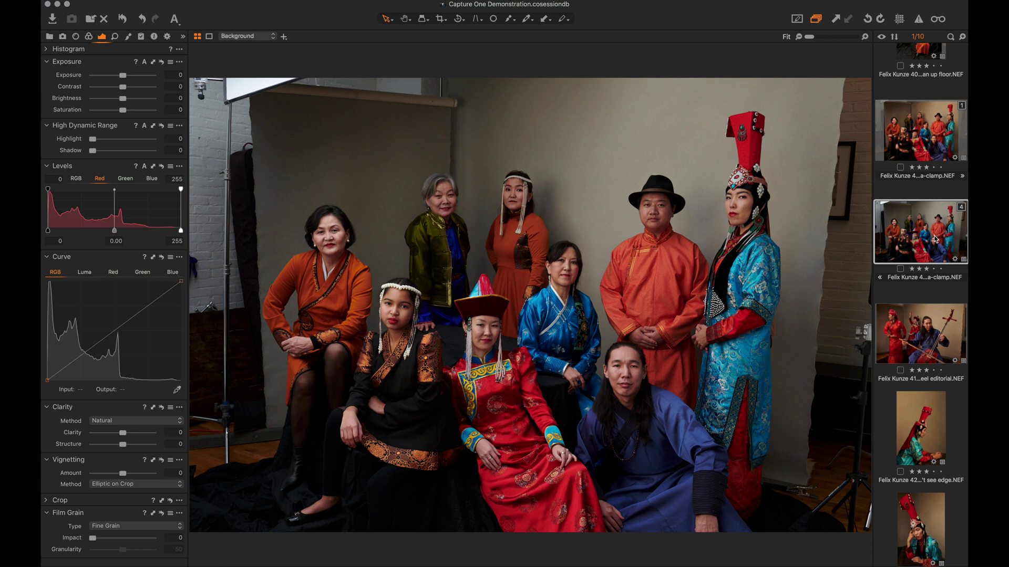
Compare the color and white balance settings of the graded group portrait 4078 and its uncropped variant
click(88, 37)
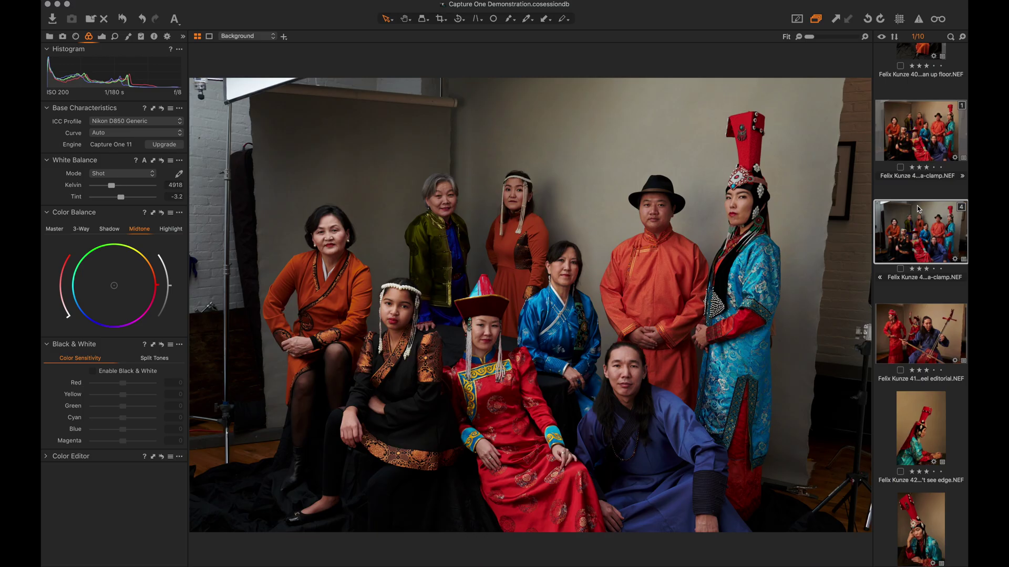
click(926, 139)
click(926, 230)
click(928, 129)
click(924, 229)
Clear the browser's search filter and reapply the preset for images rated three stars or higher
click(951, 39)
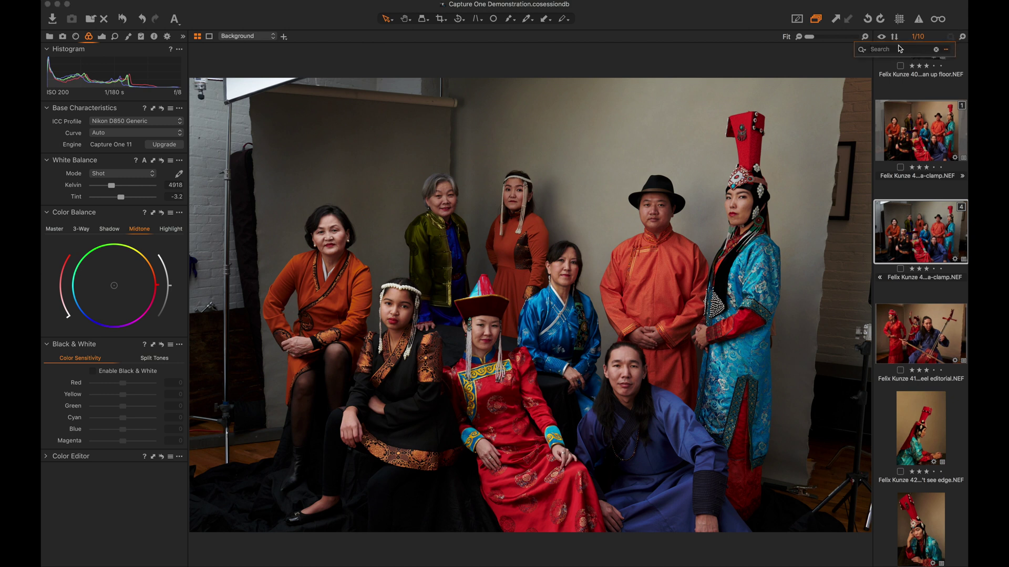
click(935, 51)
click(862, 50)
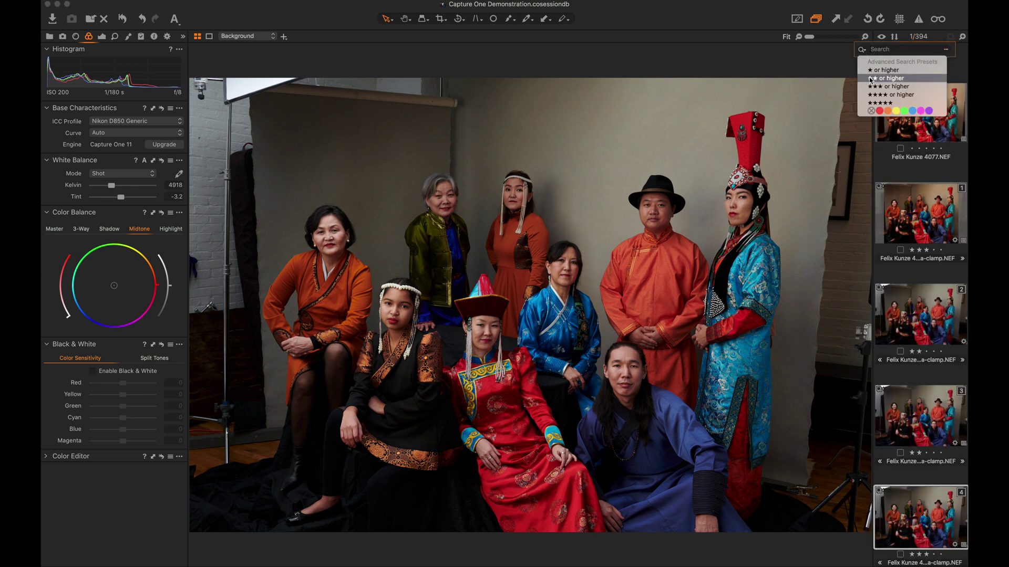
click(872, 86)
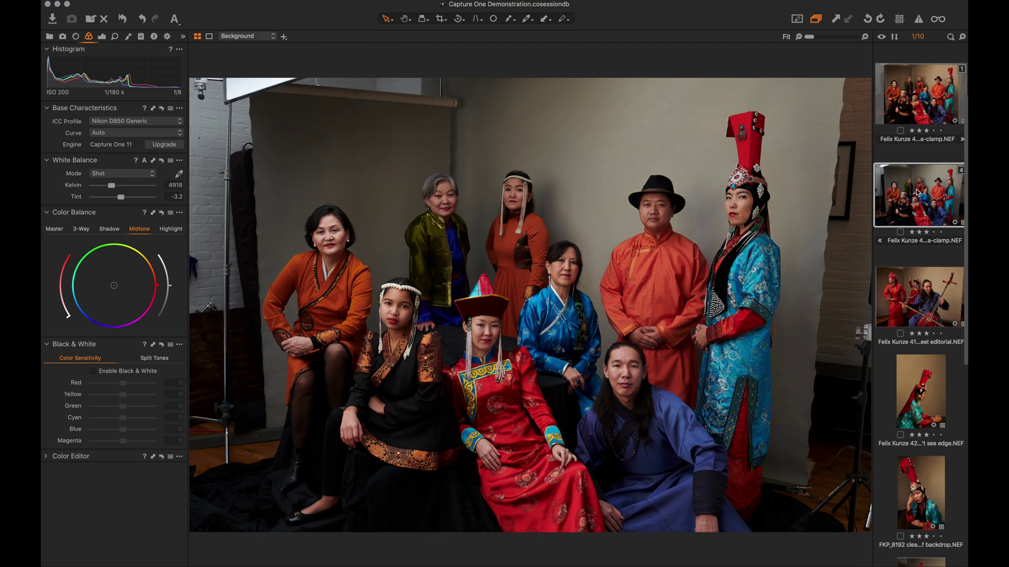
Delete the uncropped variant of group portrait 4078 and select all the filtered images
key(Delete)
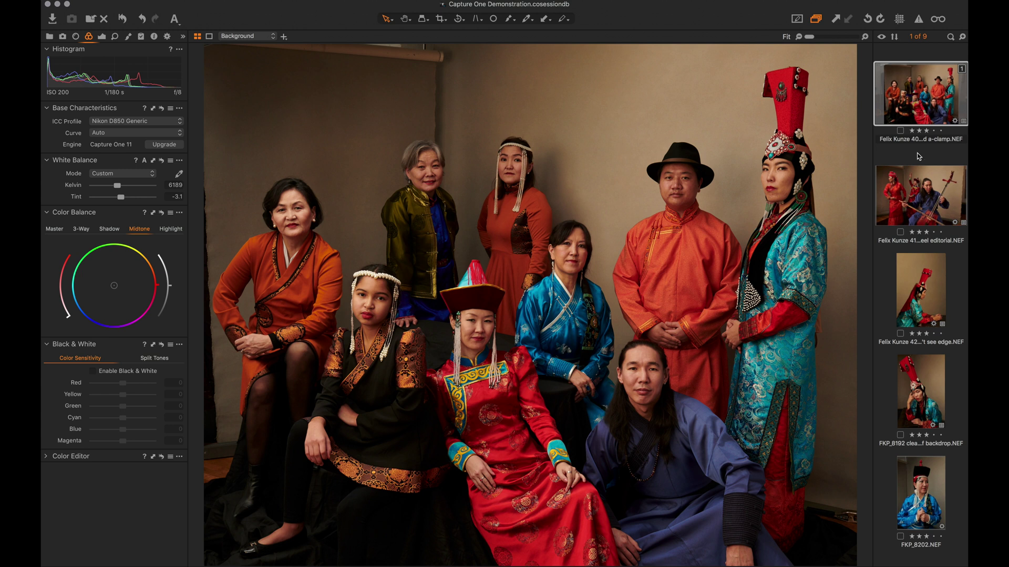
scroll(919, 100, up, 2)
scroll(918, 100, down, 1)
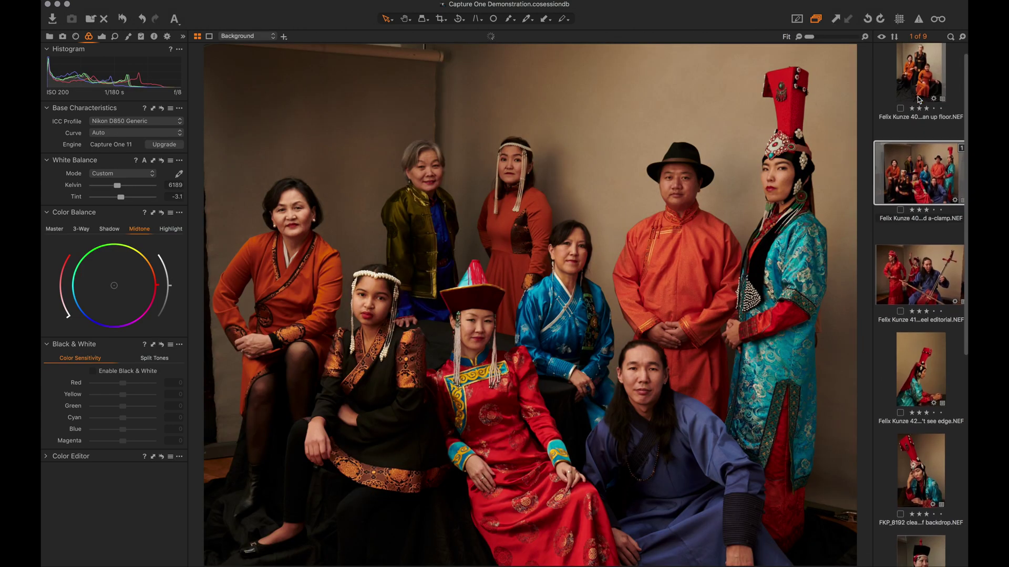
key(super+a)
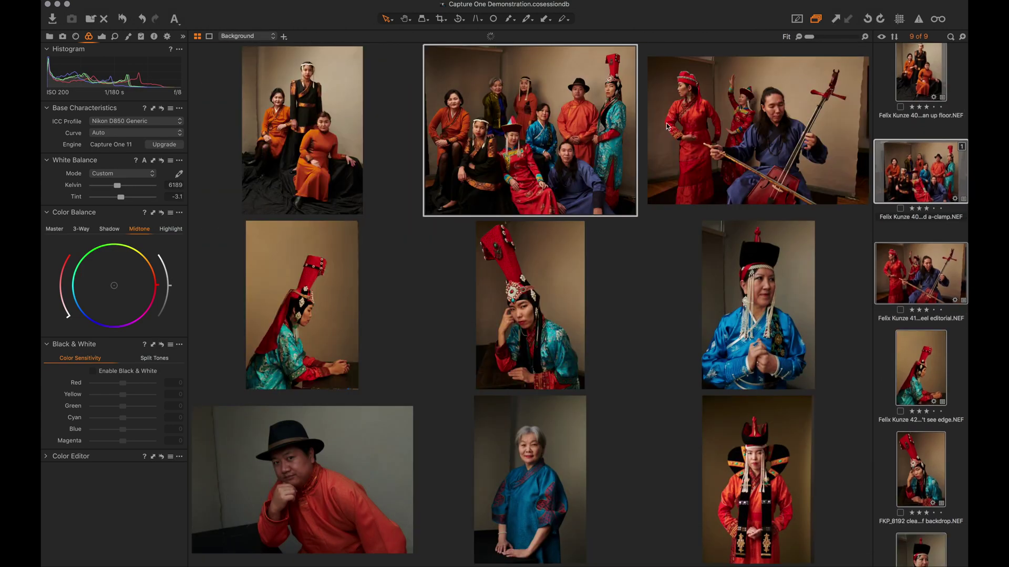
Choose the shoot's TIFF folder as the output destination for the Full Res TIFF sRGB recipe, checking its floor plate subfolder
click(168, 36)
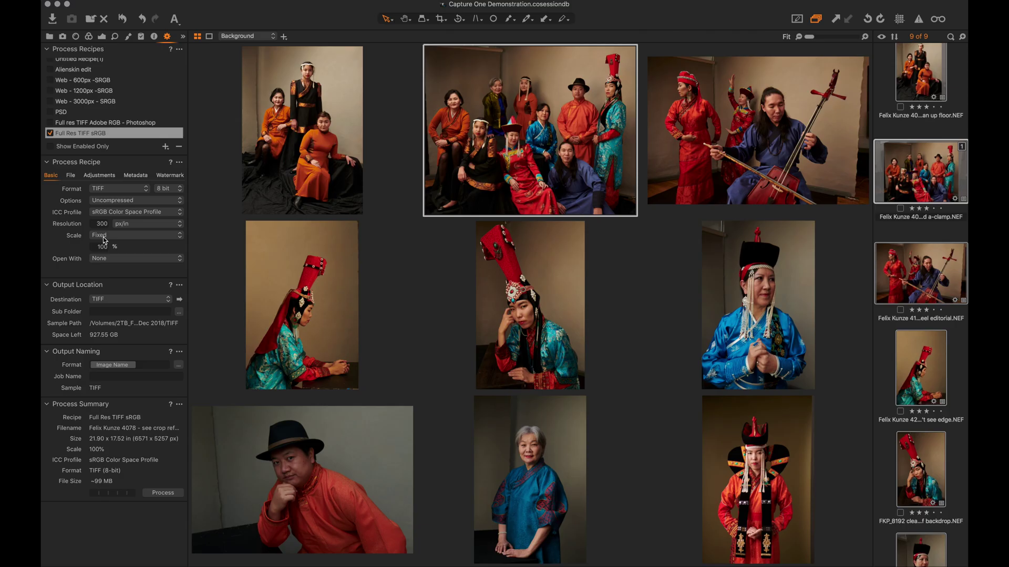
click(125, 299)
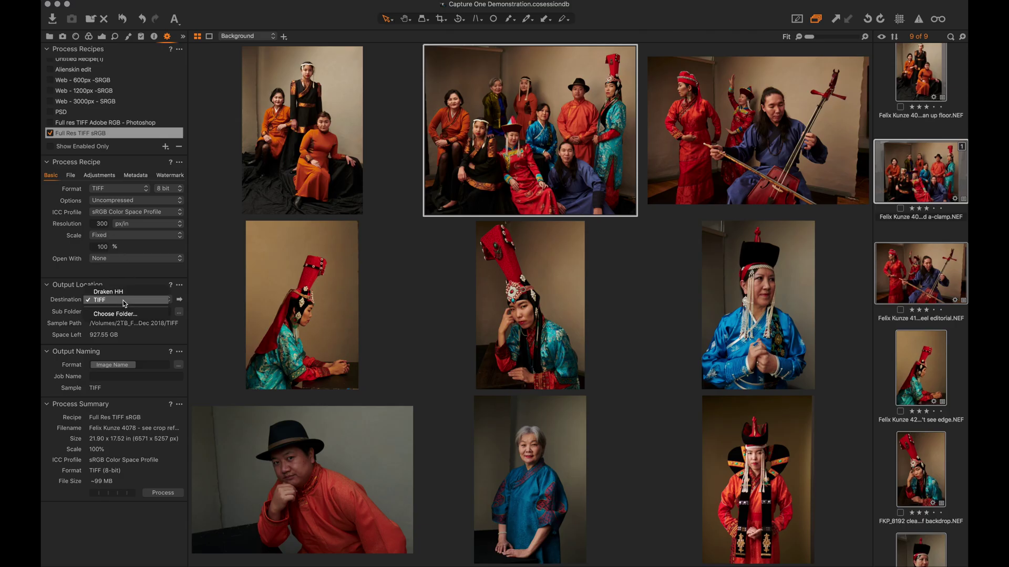
click(124, 314)
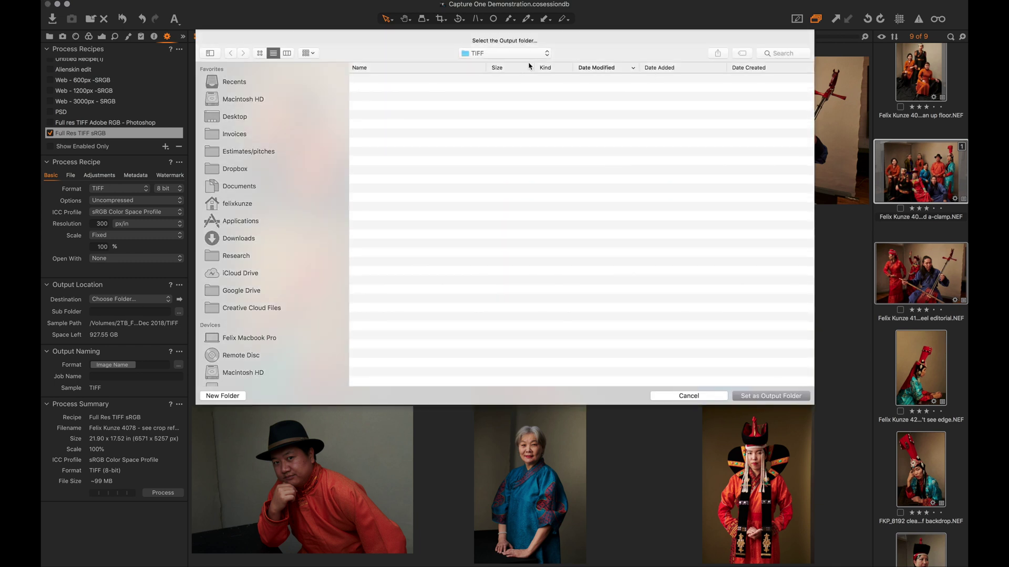
click(512, 52)
click(509, 64)
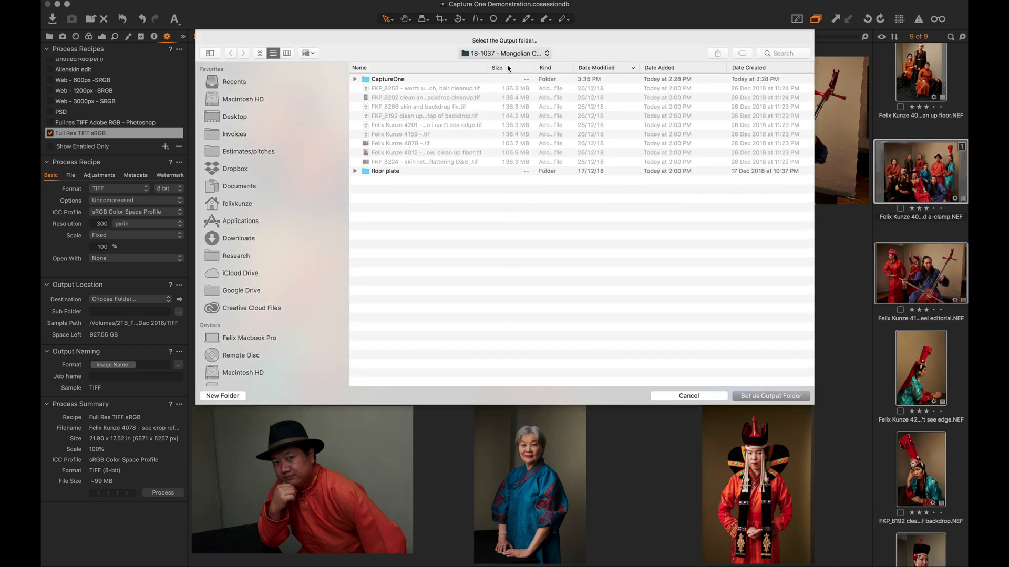
double_click(414, 89)
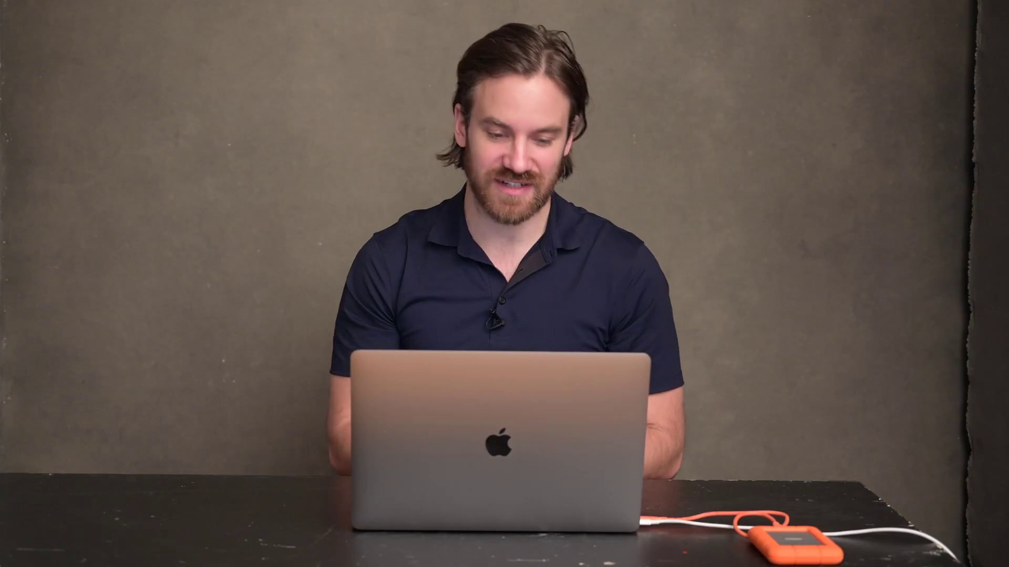
click(355, 170)
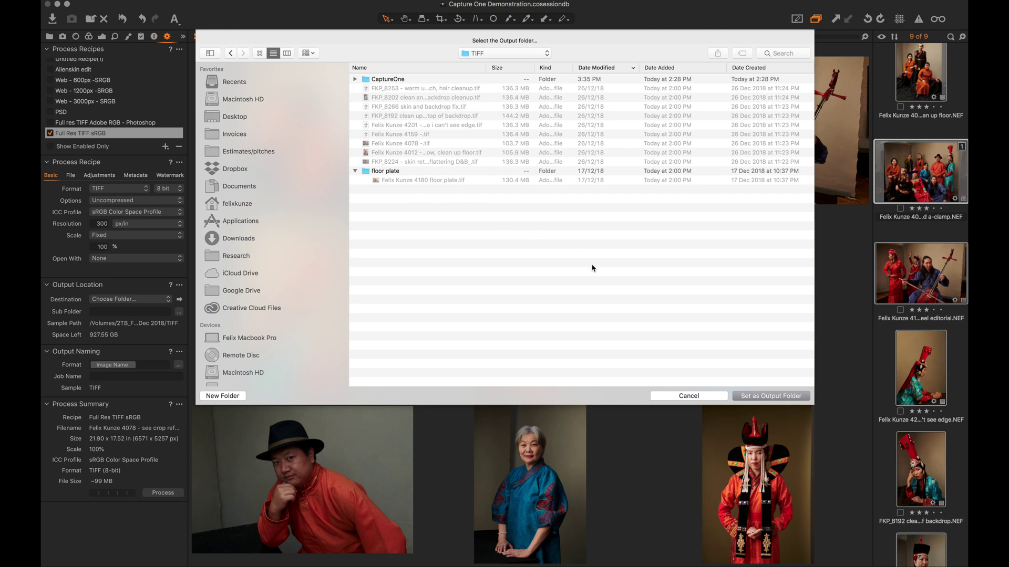
click(755, 400)
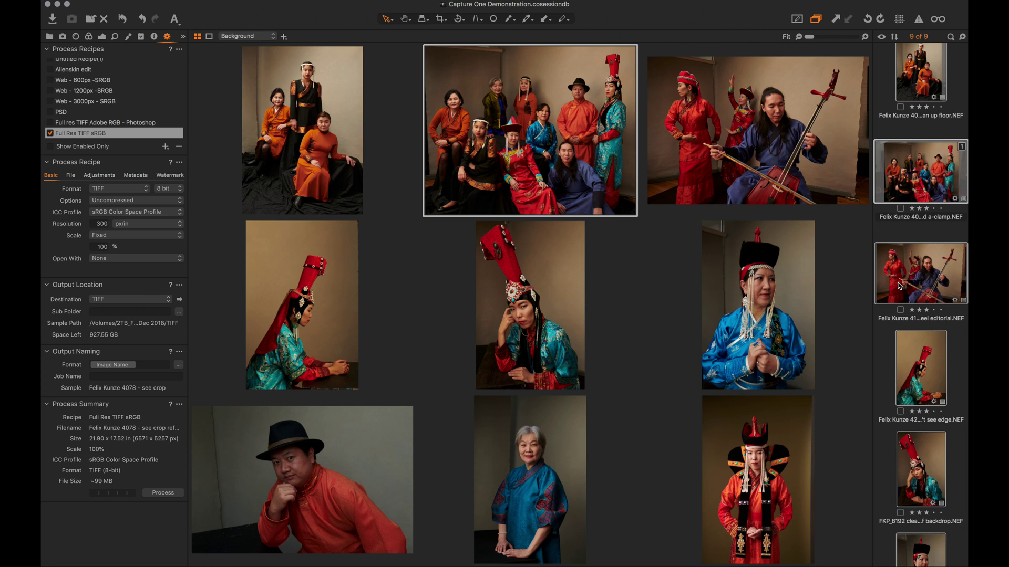
Open the export settings for the original files of all the selected images
right_click(937, 280)
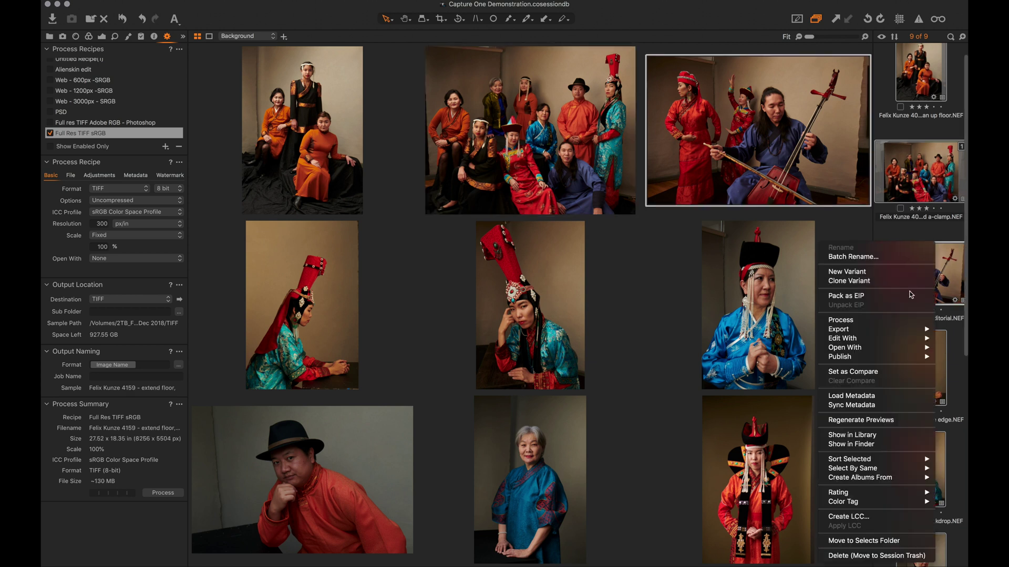
mouse_move(895, 336)
click(791, 329)
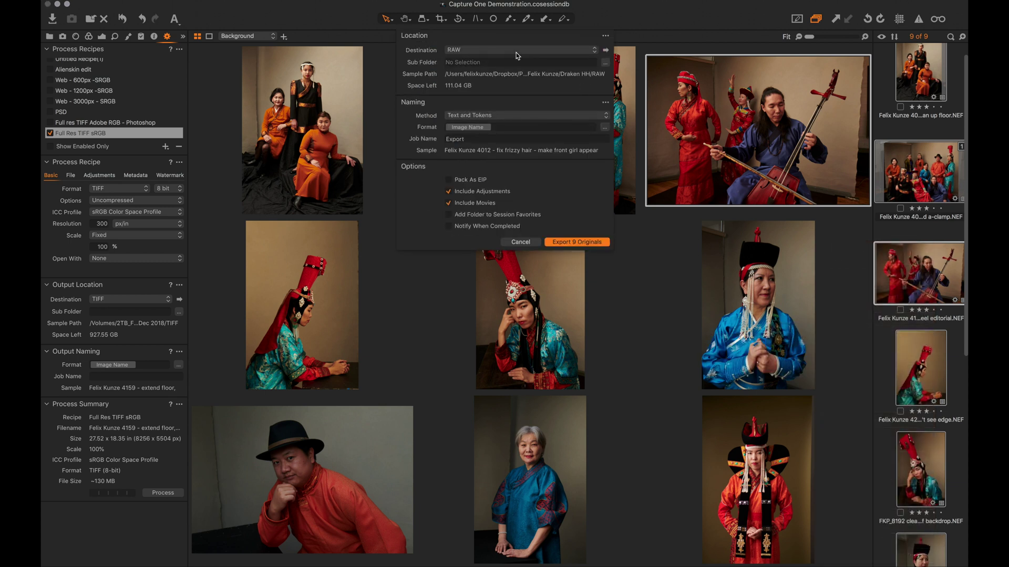